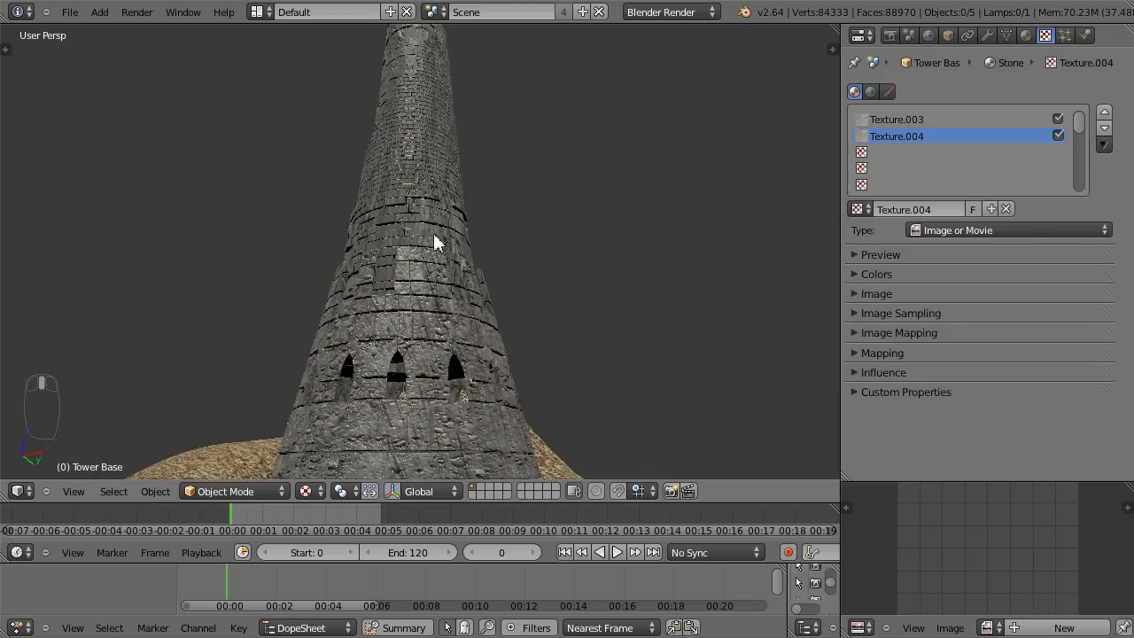
- Select the upper tower section and expand the settings of its Bevel modifier
{"action": "scroll", "coordinate": [357, 310], "scroll_direction": "up", "scroll_amount": 8}
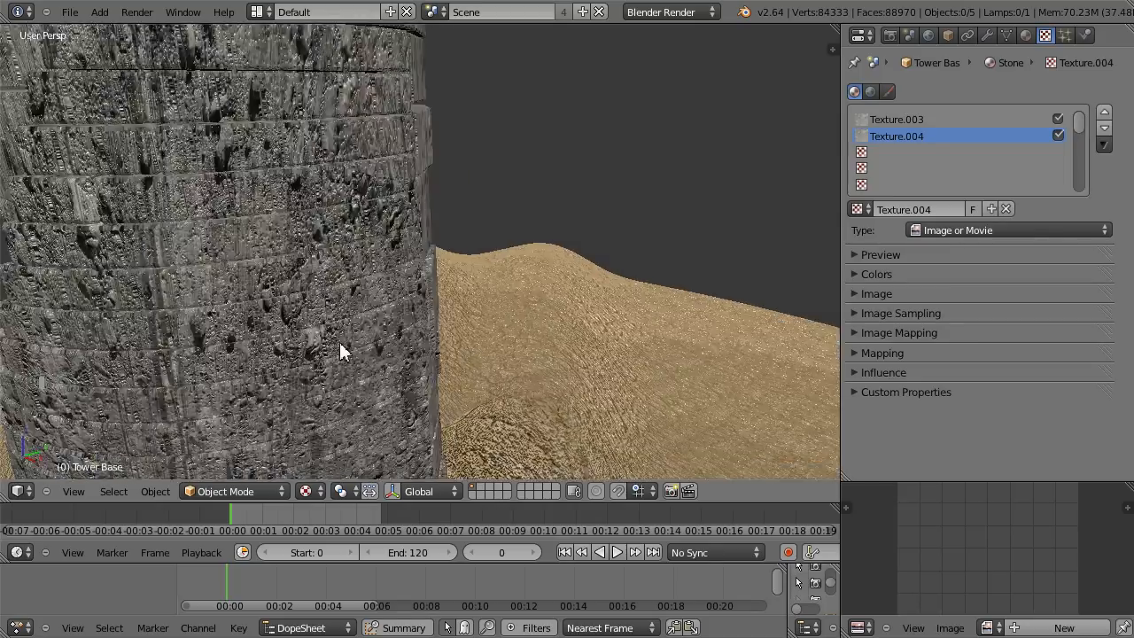
{"action": "scroll", "coordinate": [354, 332], "scroll_direction": "down", "scroll_amount": 5}
{"action": "middle_click_drag", "start_coordinate": [369, 311], "coordinate": [425, 301]}
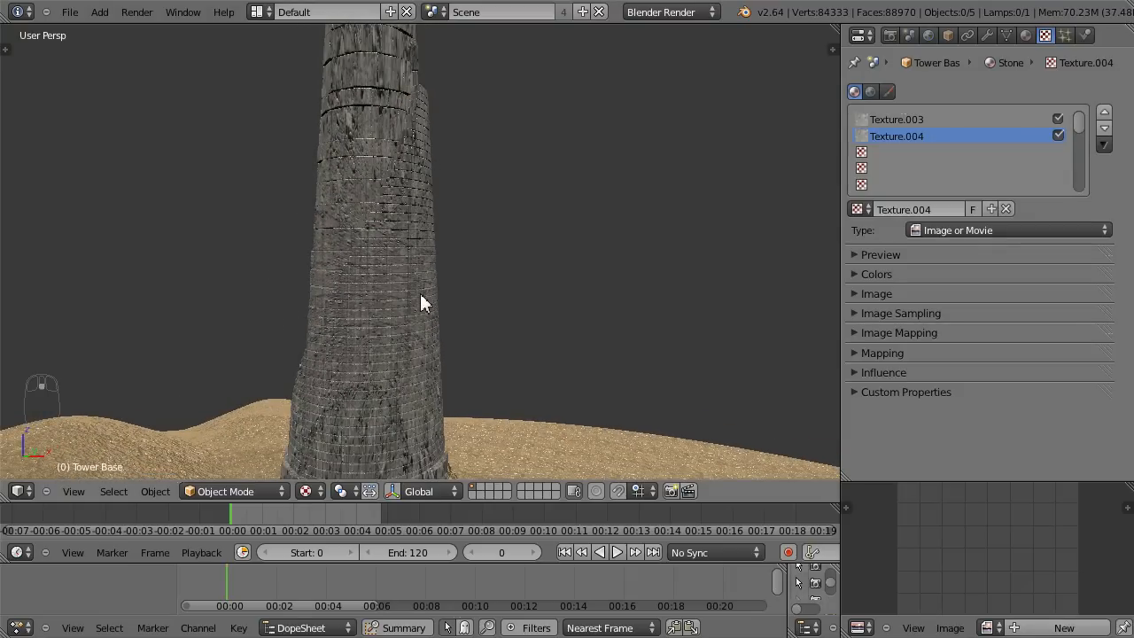
{"action": "right_click", "coordinate": [357, 187]}
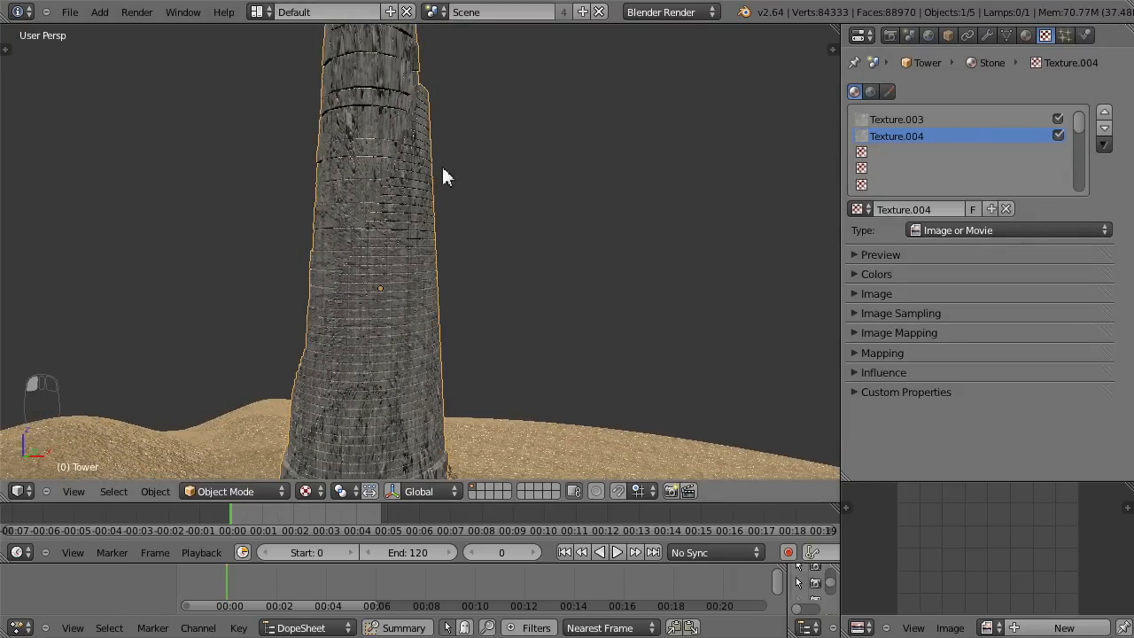
{"action": "left_click", "coordinate": [992, 32]}
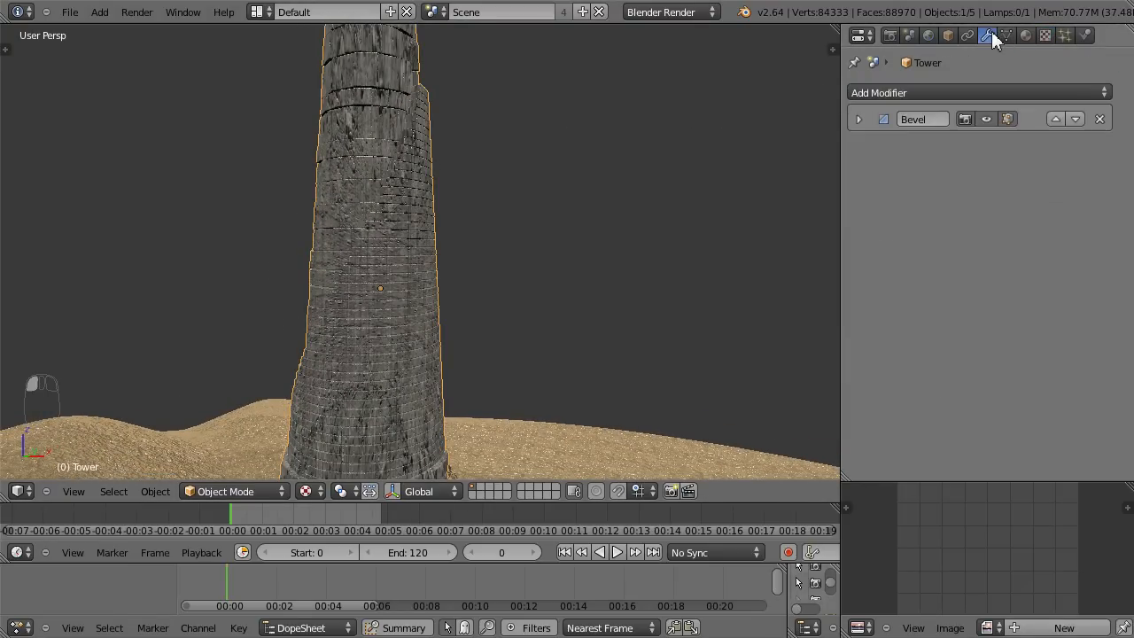
{"action": "left_click", "coordinate": [859, 118]}
- Apply the Bevel modifier permanently to the upper tower's mesh
{"action": "middle_click_drag", "start_coordinate": [673, 346], "coordinate": [441, 280]}
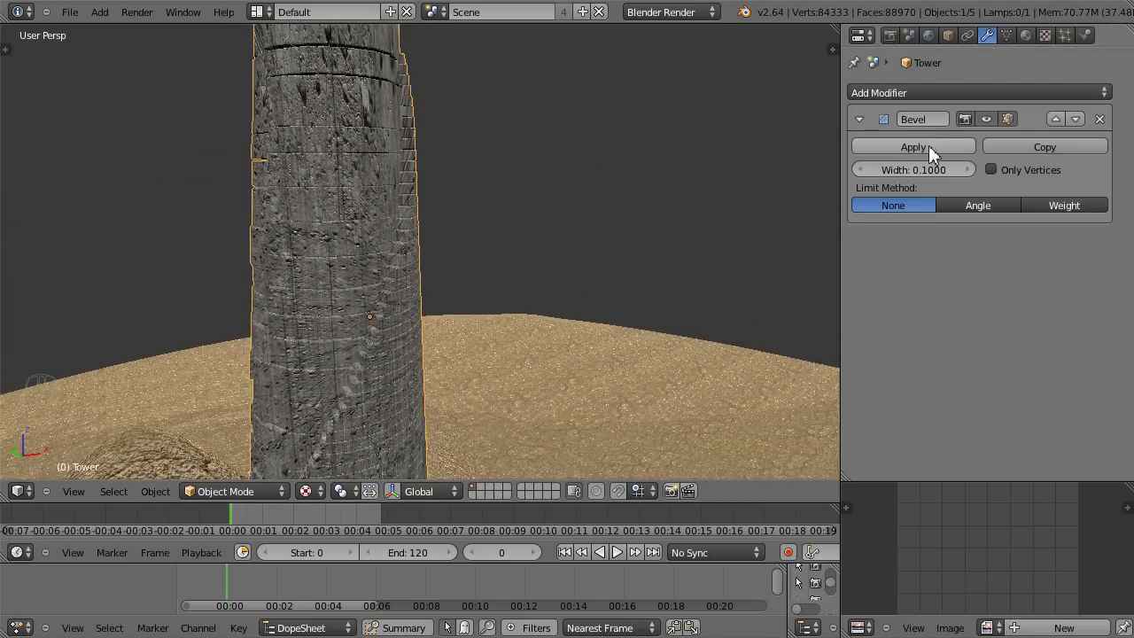
{"action": "scroll", "coordinate": [255, 262], "scroll_direction": "up", "scroll_amount": 3}
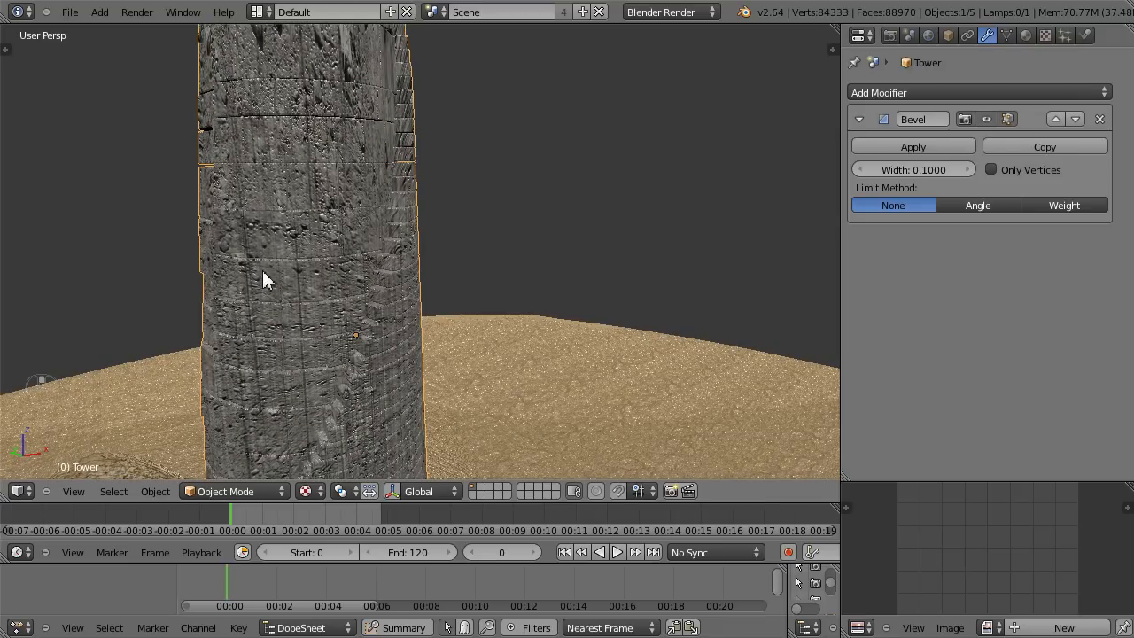
{"action": "key", "text": "KP_Decimal"}
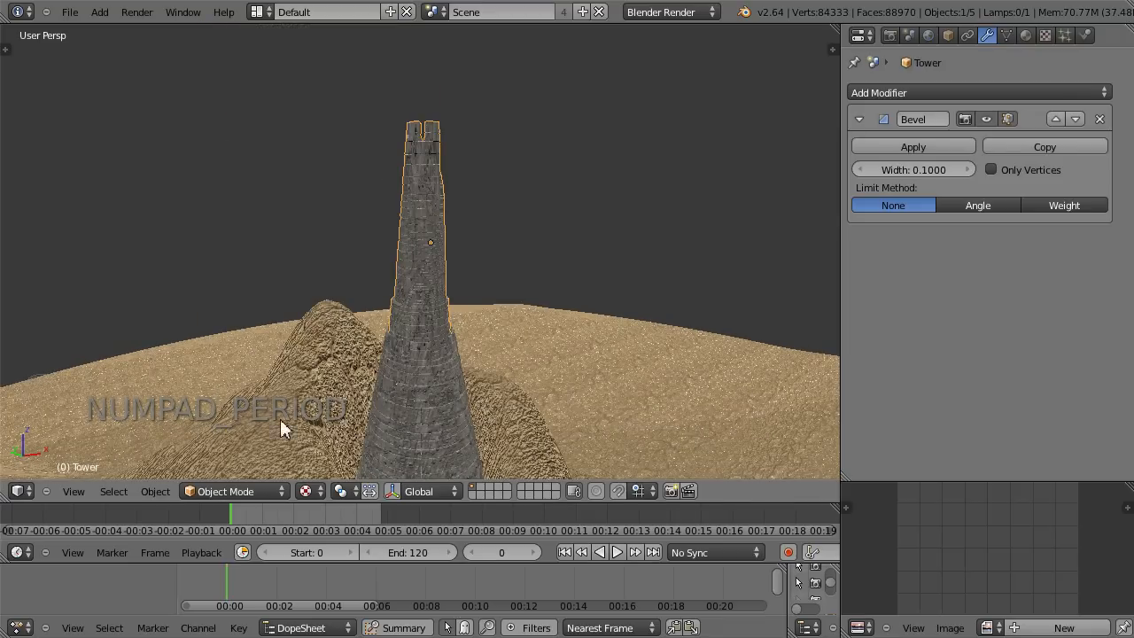
{"action": "scroll", "coordinate": [330, 406], "scroll_direction": "up", "scroll_amount": 3}
{"action": "middle_click_drag", "start_coordinate": [330, 405], "coordinate": [439, 335]}
{"action": "scroll", "coordinate": [439, 299], "scroll_direction": "up", "scroll_amount": 4}
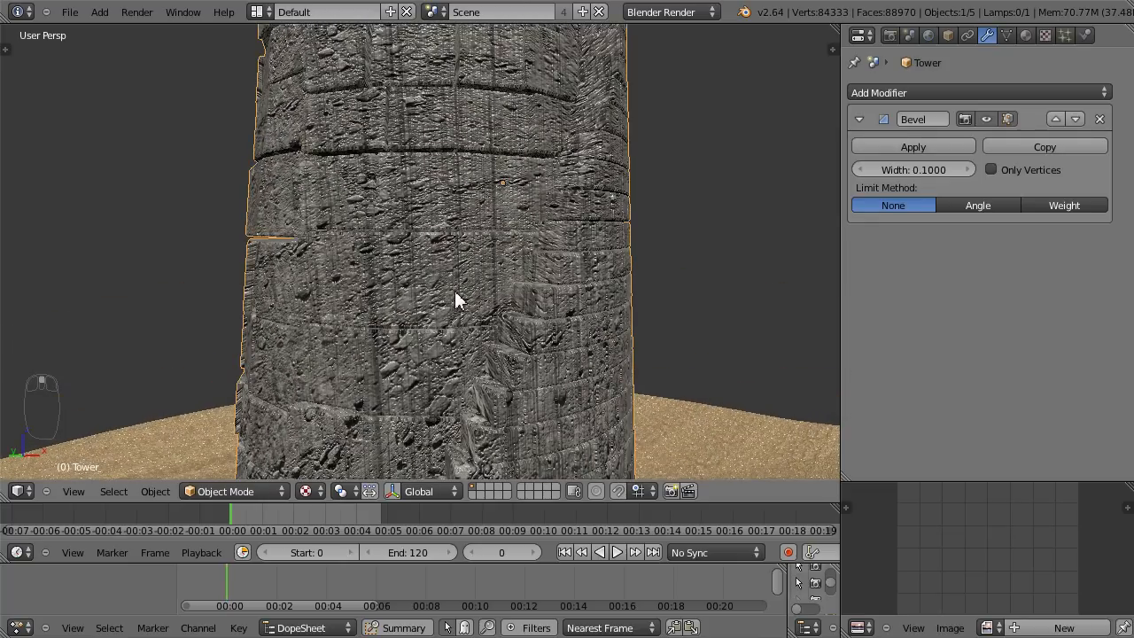
{"action": "scroll", "coordinate": [470, 271], "scroll_direction": "up", "scroll_amount": 5}
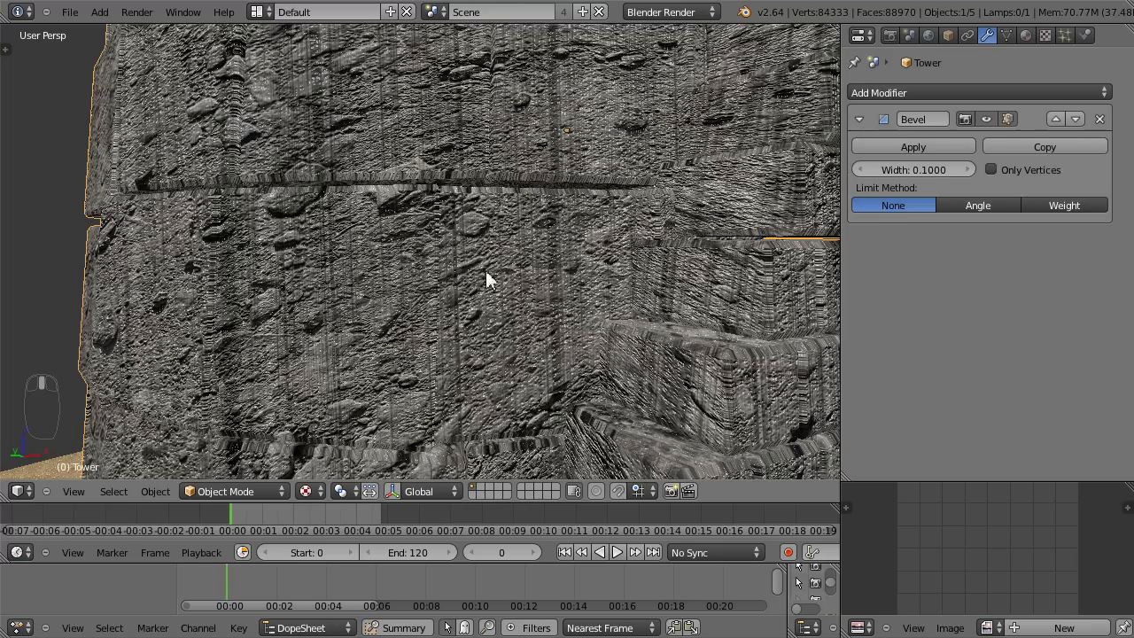
{"action": "middle_click_drag", "start_coordinate": [503, 273], "coordinate": [572, 283]}
{"action": "middle_click_drag", "start_coordinate": [400, 124], "coordinate": [423, 236]}
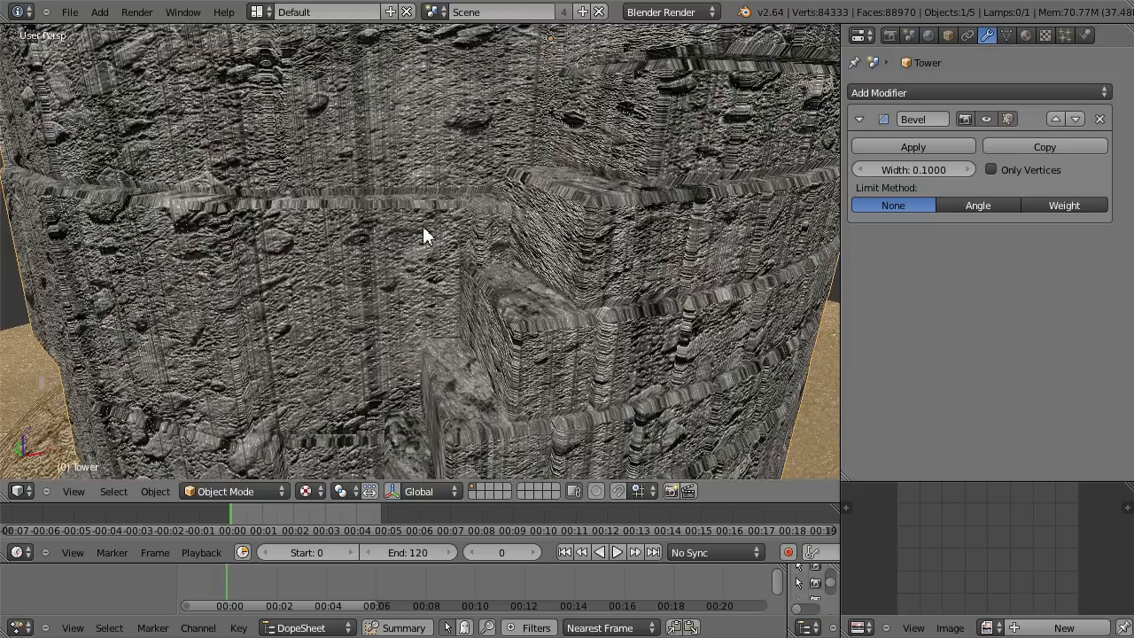
{"action": "left_click", "coordinate": [925, 146]}
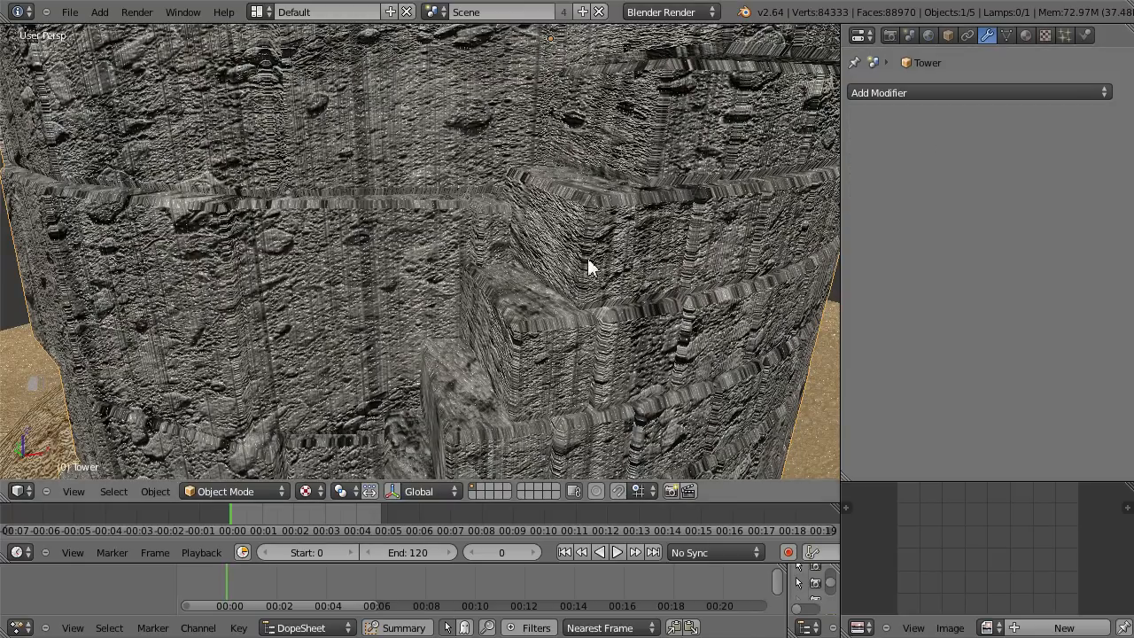
- Unwrap the tower's whole mesh in Edit Mode with Sphere Projection, and return to Object Mode
{"action": "scroll", "coordinate": [535, 286], "scroll_direction": "down", "scroll_amount": 6}
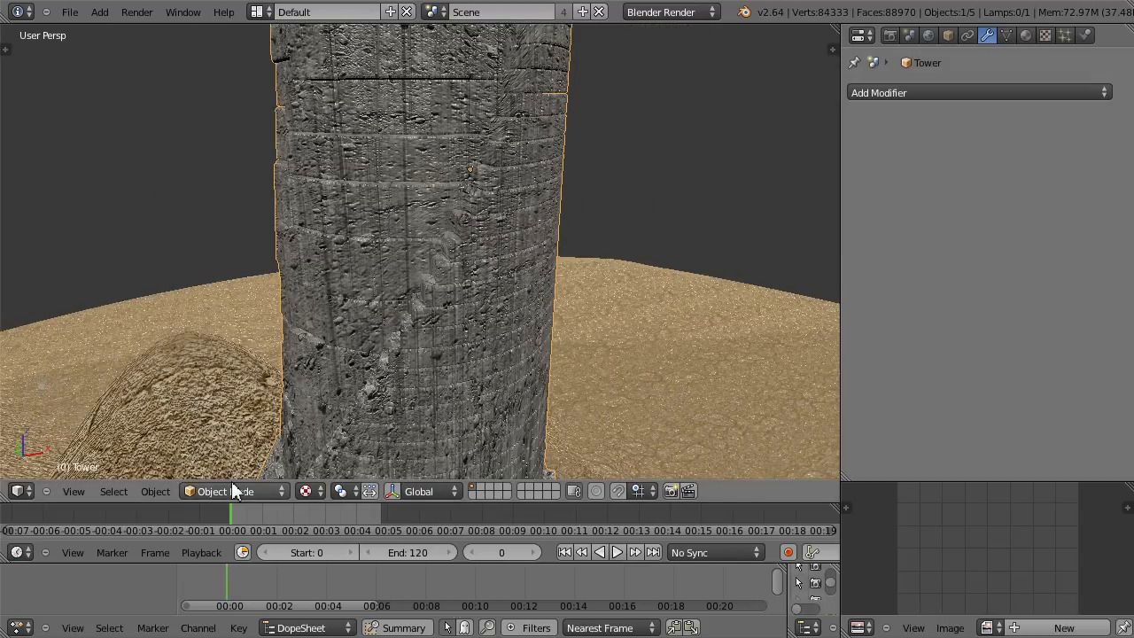
{"action": "left_click", "coordinate": [232, 488]}
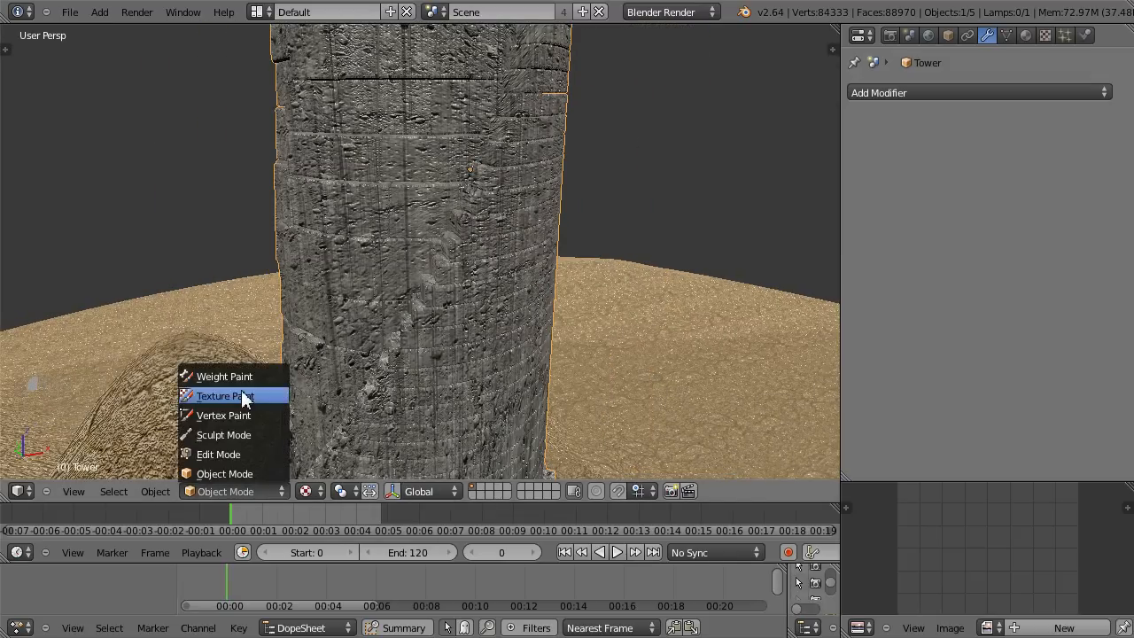
{"action": "left_click", "coordinate": [247, 455]}
{"action": "key", "text": "a"}
{"action": "left_click", "coordinate": [152, 491]}
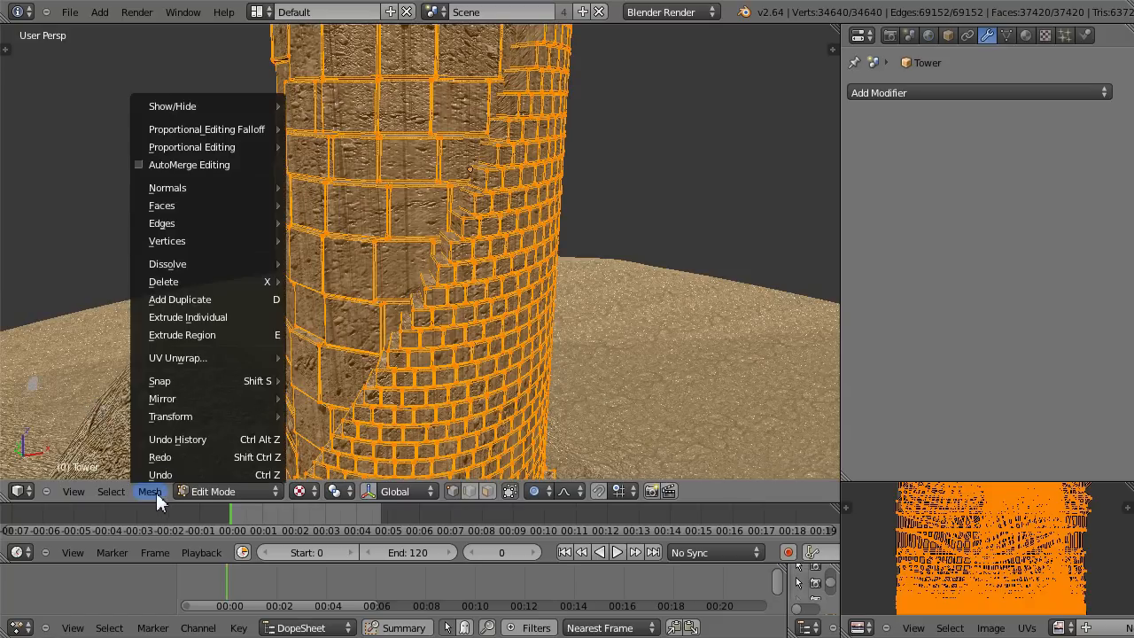
{"action": "mouse_move", "coordinate": [204, 358]}
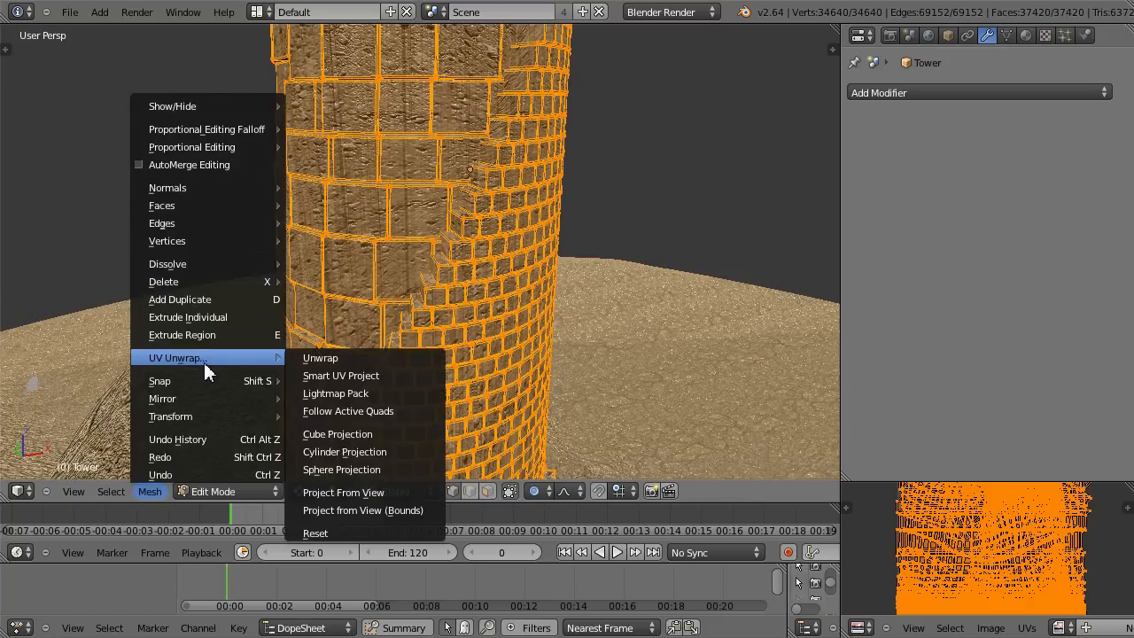
{"action": "left_click", "coordinate": [386, 465]}
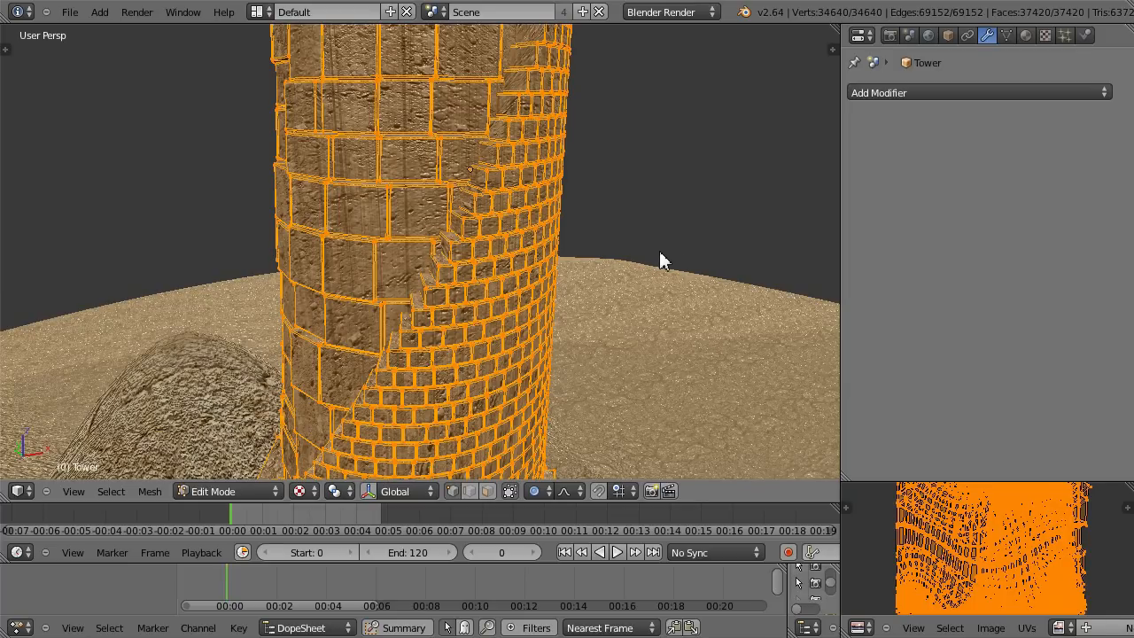
{"action": "key", "text": "Tab"}
- Set the mapping coordinates of the stone material's Texture.004 to UV
{"action": "middle_click_drag", "start_coordinate": [543, 291], "coordinate": [427, 330]}
{"action": "scroll", "coordinate": [431, 328], "scroll_direction": "up", "scroll_amount": 4}
{"action": "scroll", "coordinate": [459, 398], "scroll_direction": "down", "scroll_amount": 10}
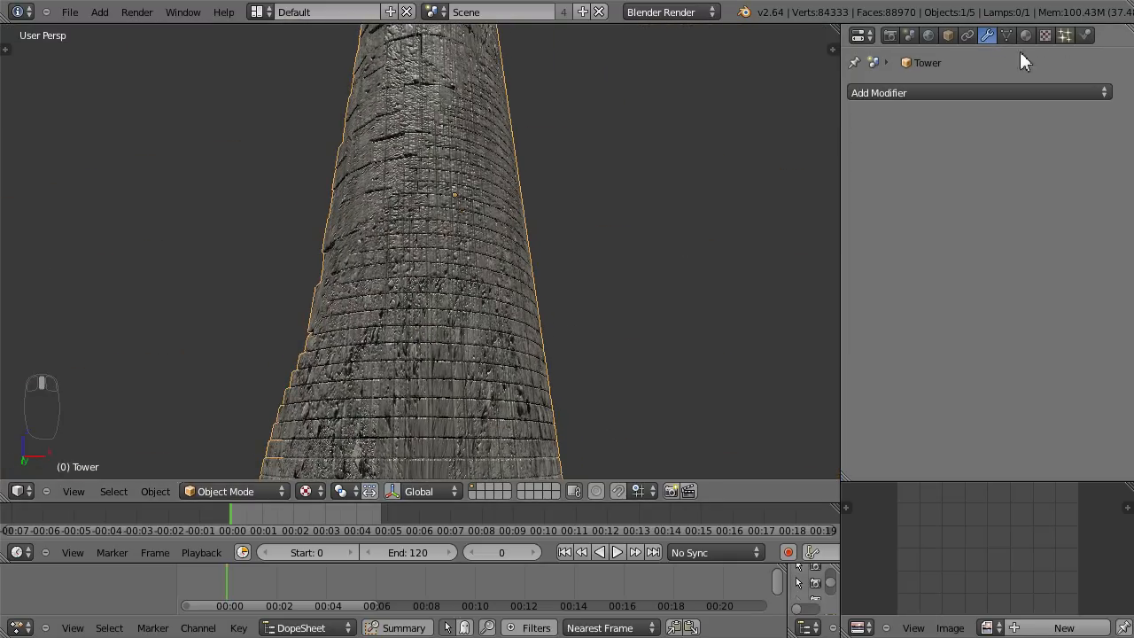
{"action": "left_click", "coordinate": [1046, 36]}
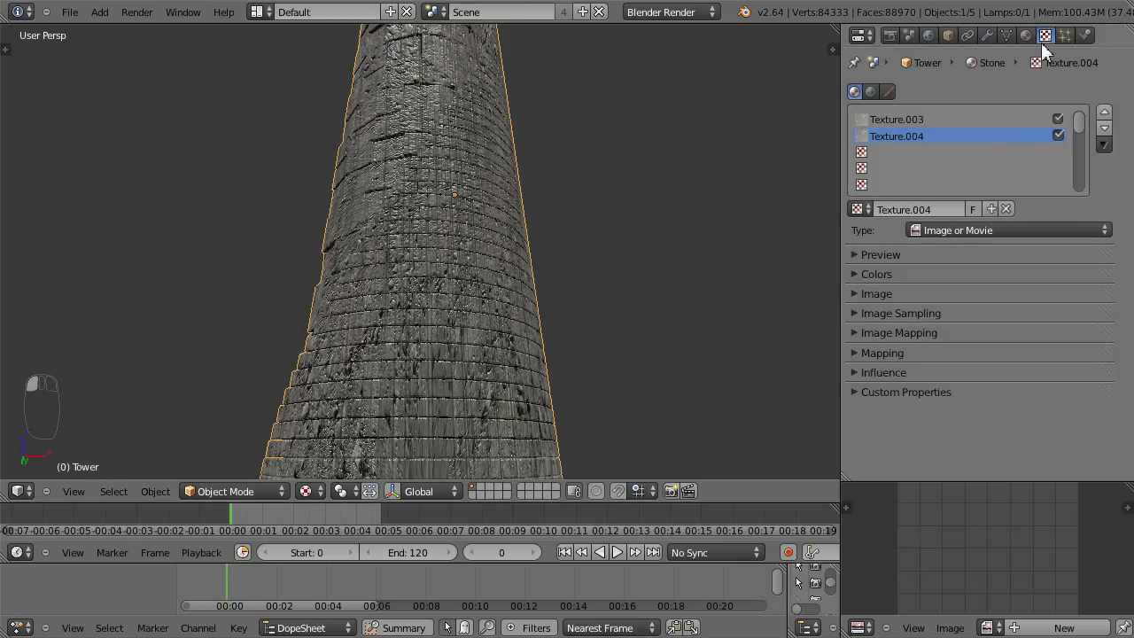
{"action": "left_click", "coordinate": [863, 351]}
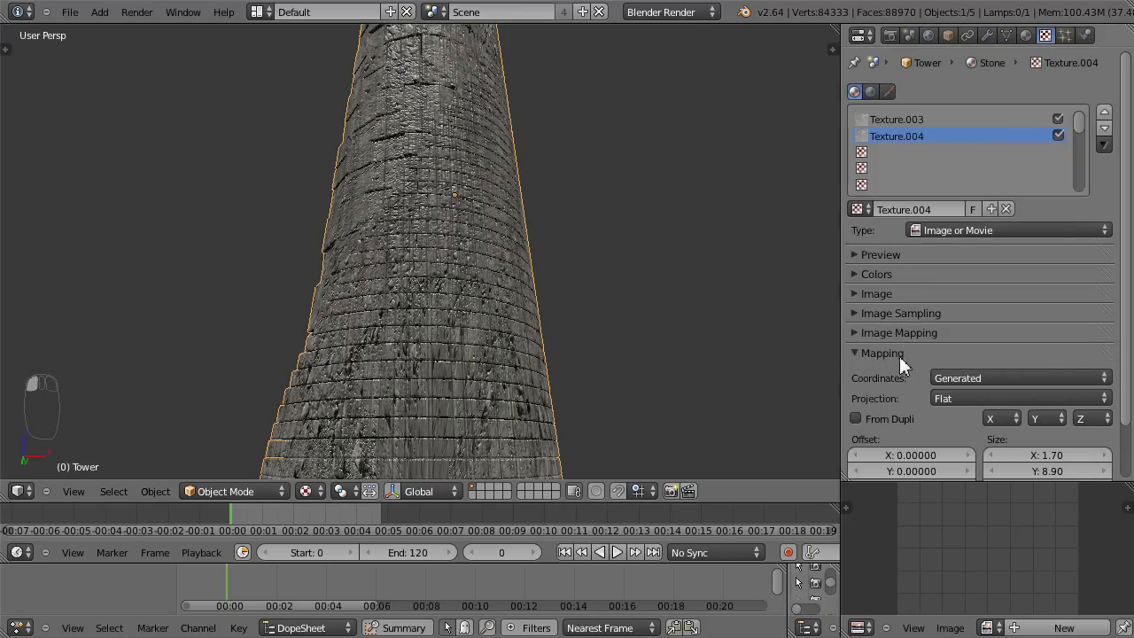
{"action": "scroll", "coordinate": [479, 345], "scroll_direction": "up", "scroll_amount": 5}
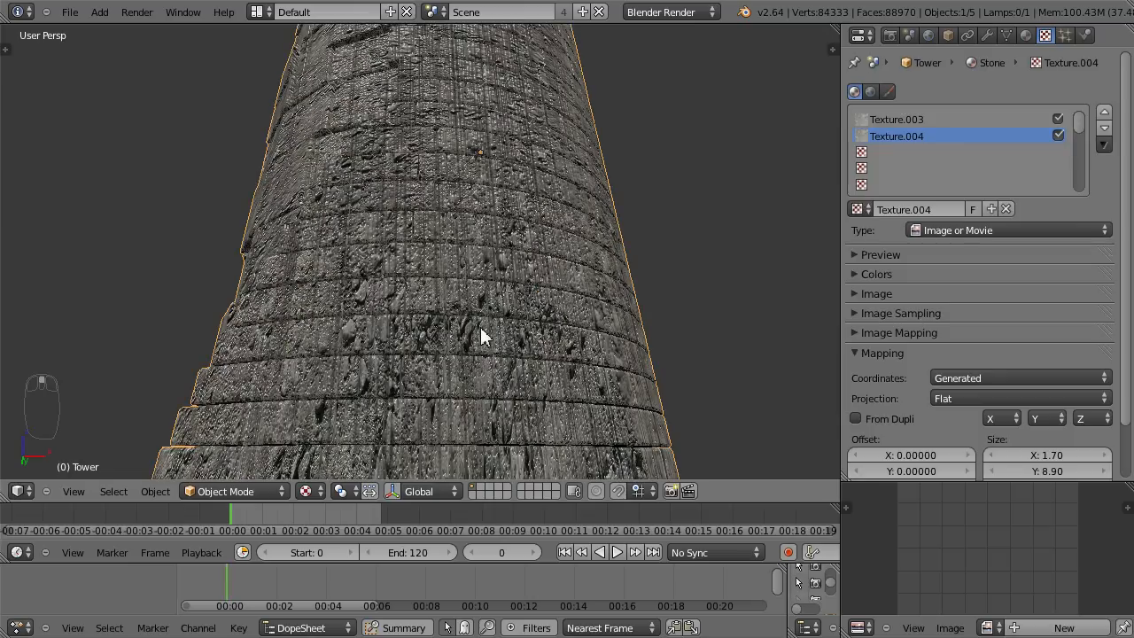
{"action": "left_click", "coordinate": [982, 378]}
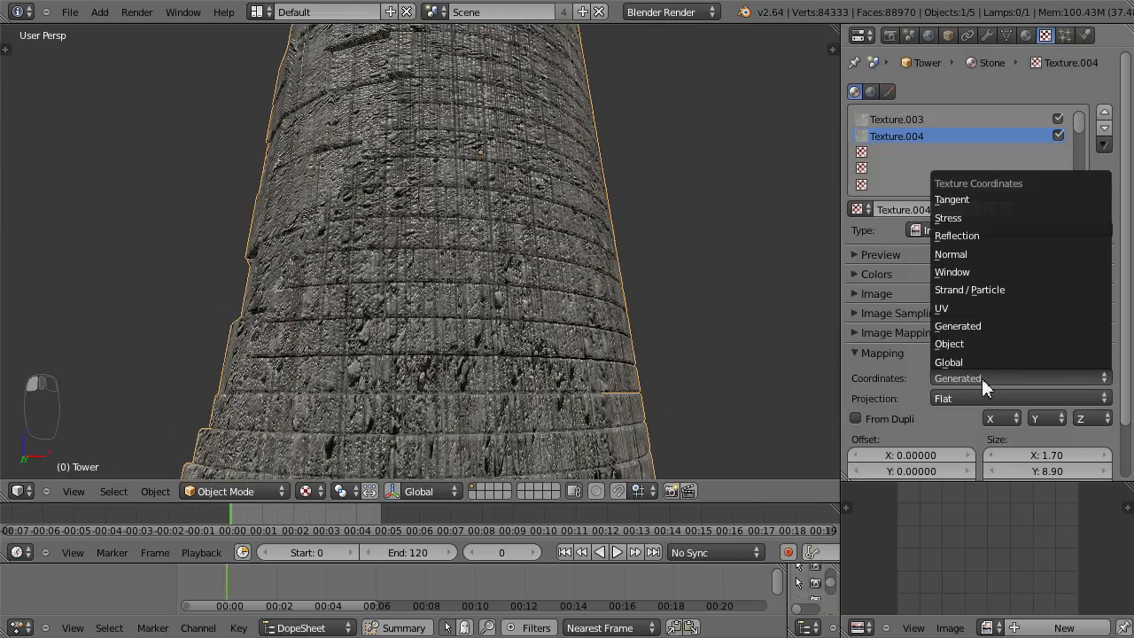
{"action": "left_click", "coordinate": [983, 305]}
- Examine how the UV-mapped stone texture wraps over the tower's bricks, up close and from a distance
{"action": "scroll", "coordinate": [465, 208], "scroll_direction": "down", "scroll_amount": 3}
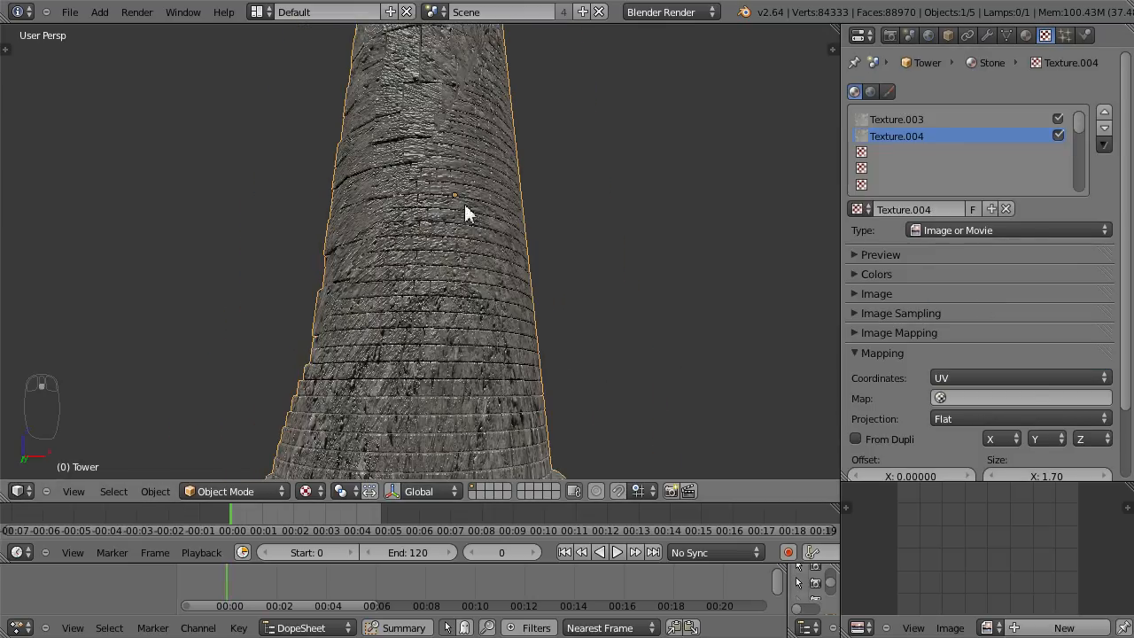
{"action": "middle_click_drag", "start_coordinate": [465, 208], "coordinate": [471, 317]}
{"action": "scroll", "coordinate": [471, 316], "scroll_direction": "up", "scroll_amount": 4}
{"action": "scroll", "coordinate": [471, 308], "scroll_direction": "up", "scroll_amount": 6}
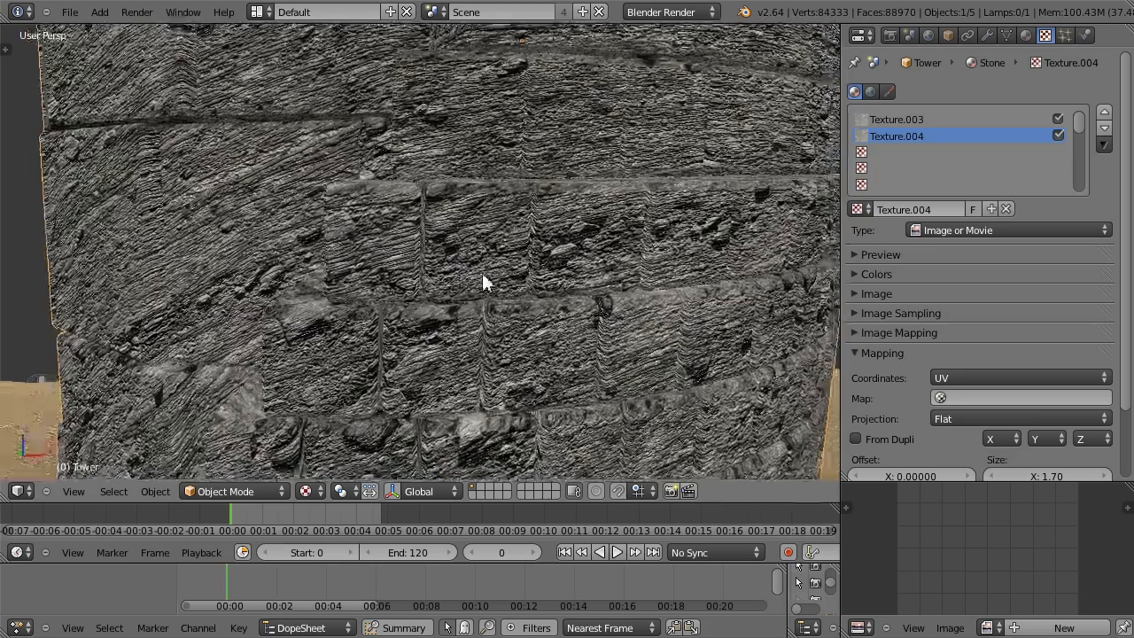
{"action": "middle_click_drag", "start_coordinate": [482, 274], "coordinate": [397, 215]}
{"action": "scroll", "coordinate": [549, 283], "scroll_direction": "up", "scroll_amount": 2}
{"action": "scroll", "coordinate": [550, 282], "scroll_direction": "down", "scroll_amount": 6}
{"action": "scroll", "coordinate": [538, 300], "scroll_direction": "down", "scroll_amount": 4}
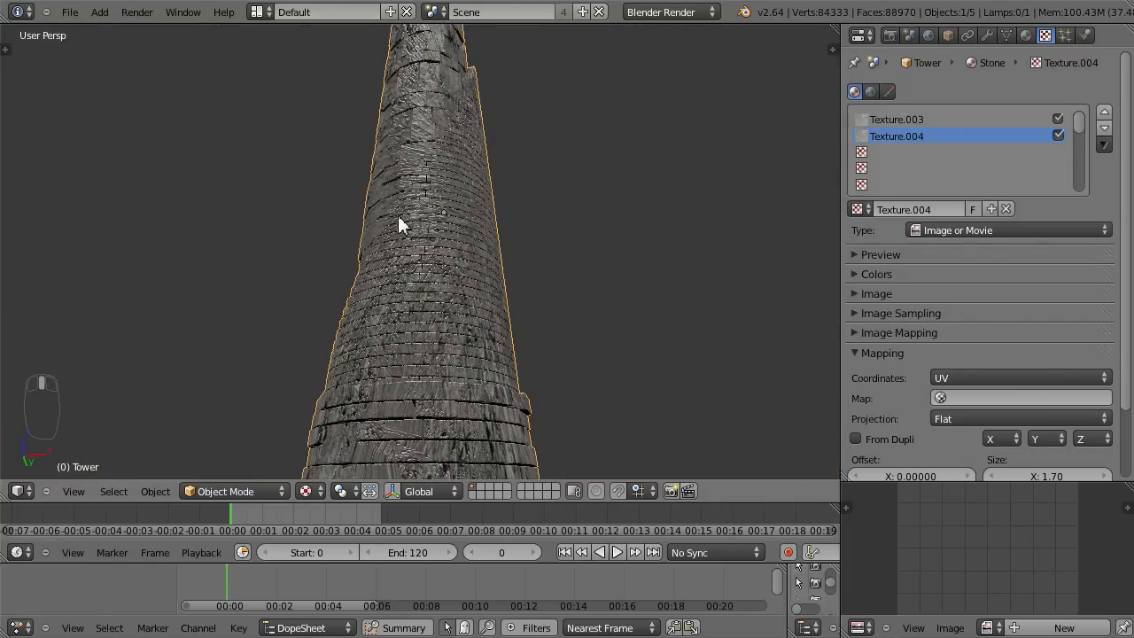
- Check which mapping coordinates Texture.003 of the stone material uses
{"action": "left_click", "coordinate": [859, 352]}
{"action": "left_click", "coordinate": [909, 119]}
{"action": "left_click", "coordinate": [859, 353]}
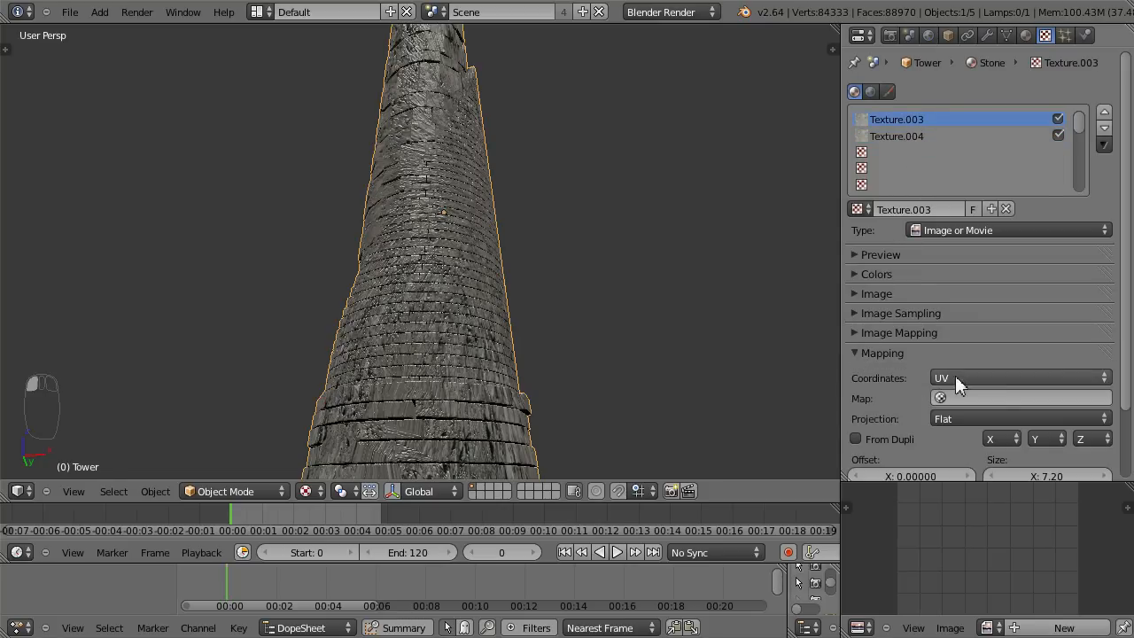
{"action": "left_click", "coordinate": [860, 353]}
- Inspect the whole tower and the surrounding sand in front view and from several angles
{"action": "scroll", "coordinate": [505, 328], "scroll_direction": "down", "scroll_amount": 3}
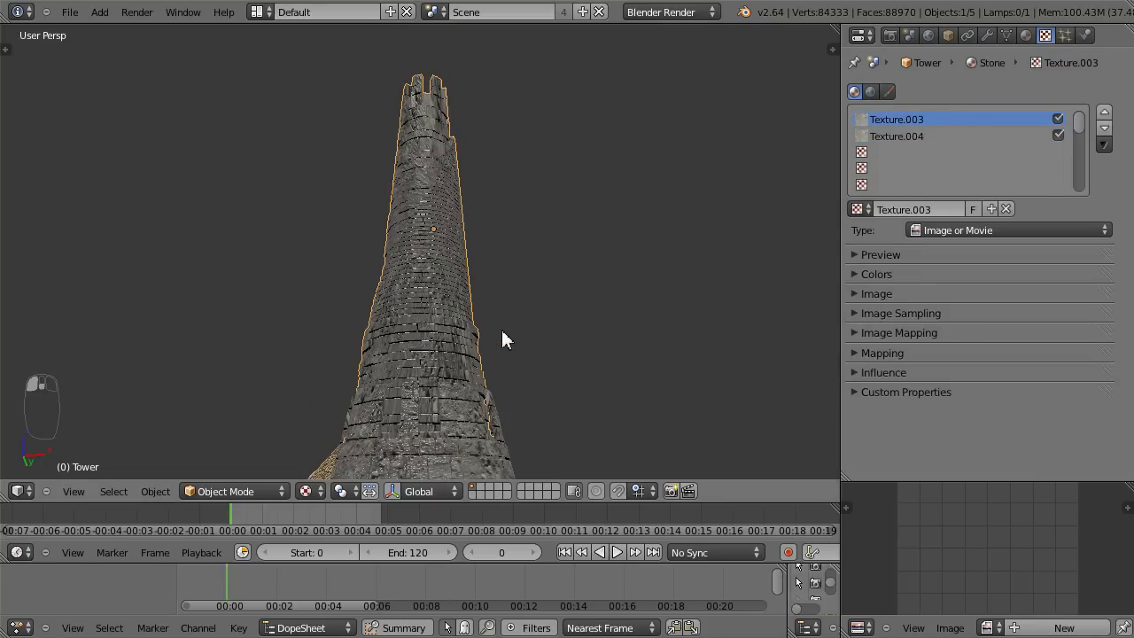
{"action": "middle_click_drag", "start_coordinate": [504, 312], "coordinate": [477, 272], "text": "shift"}
{"action": "scroll", "coordinate": [478, 283], "scroll_direction": "down", "scroll_amount": 3}
{"action": "scroll", "coordinate": [483, 297], "scroll_direction": "up", "scroll_amount": 2}
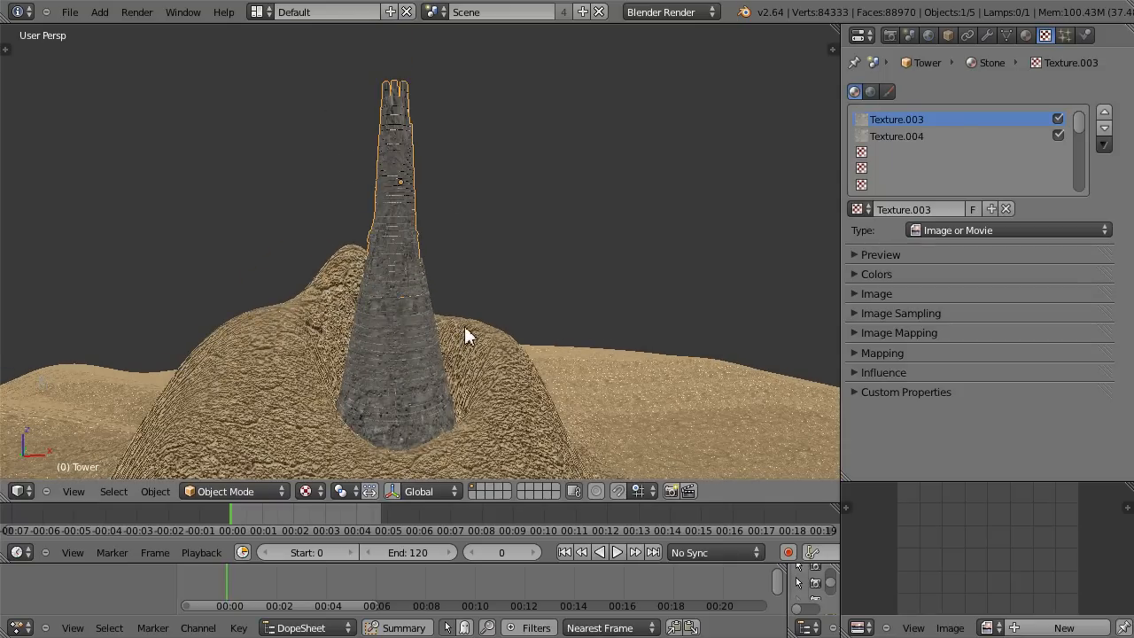
{"action": "key", "text": "KP_1"}
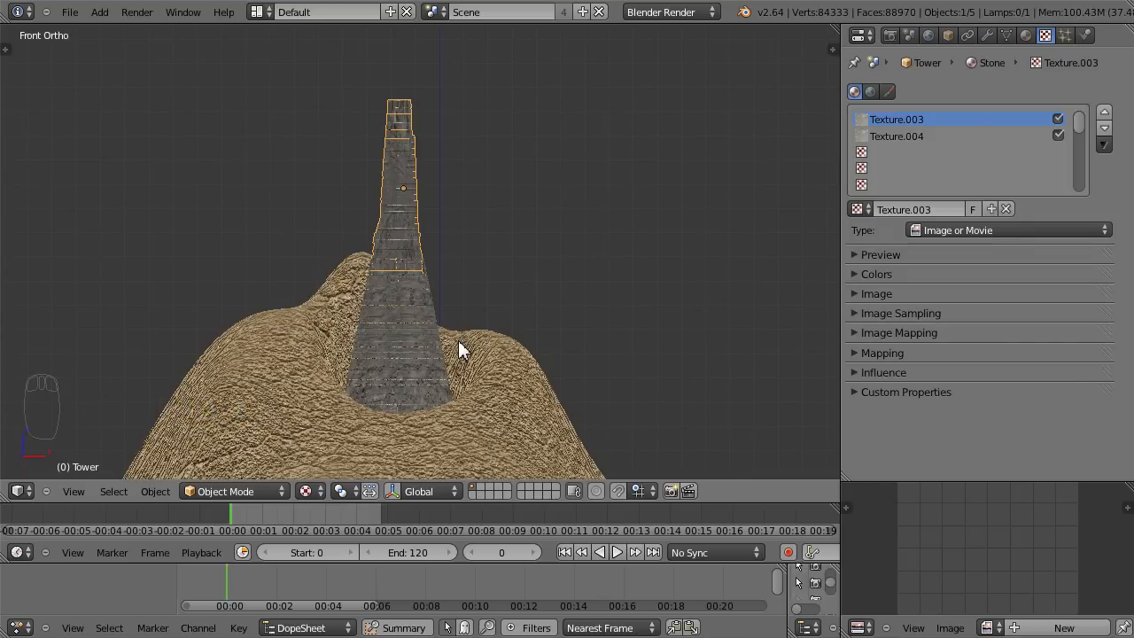
{"action": "scroll", "coordinate": [458, 341], "scroll_direction": "up", "scroll_amount": 3}
{"action": "scroll", "coordinate": [469, 275], "scroll_direction": "up", "scroll_amount": 2}
{"action": "middle_click_drag", "start_coordinate": [506, 181], "coordinate": [583, 215], "text": "shift"}
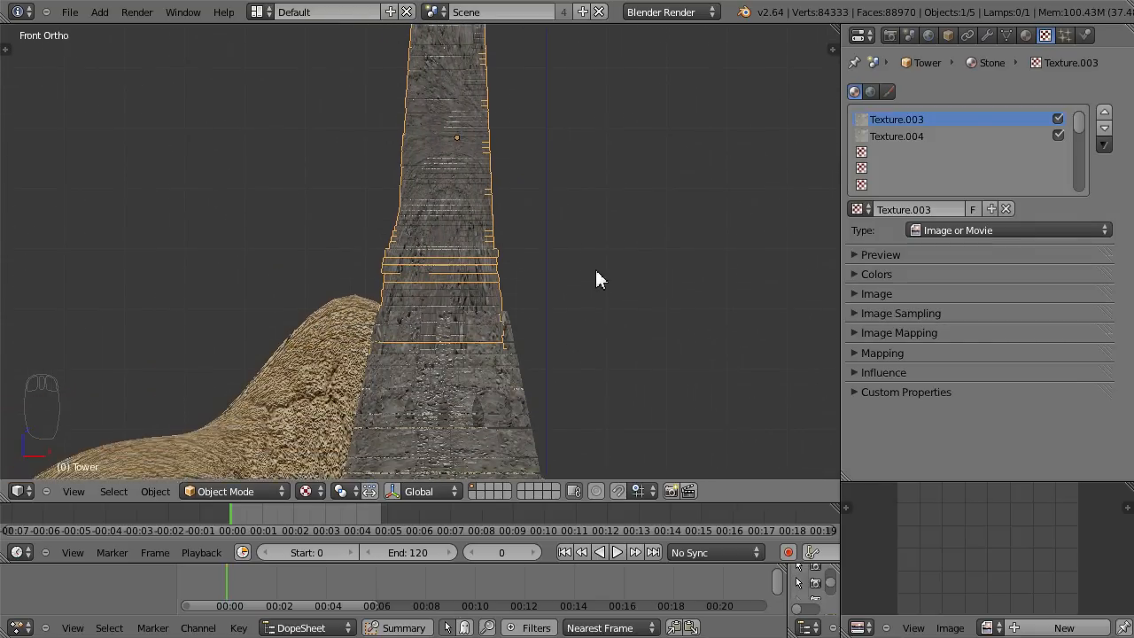
{"action": "scroll", "coordinate": [596, 286], "scroll_direction": "down", "scroll_amount": 4}
{"action": "middle_click_drag", "start_coordinate": [598, 318], "coordinate": [603, 266], "text": "shift"}
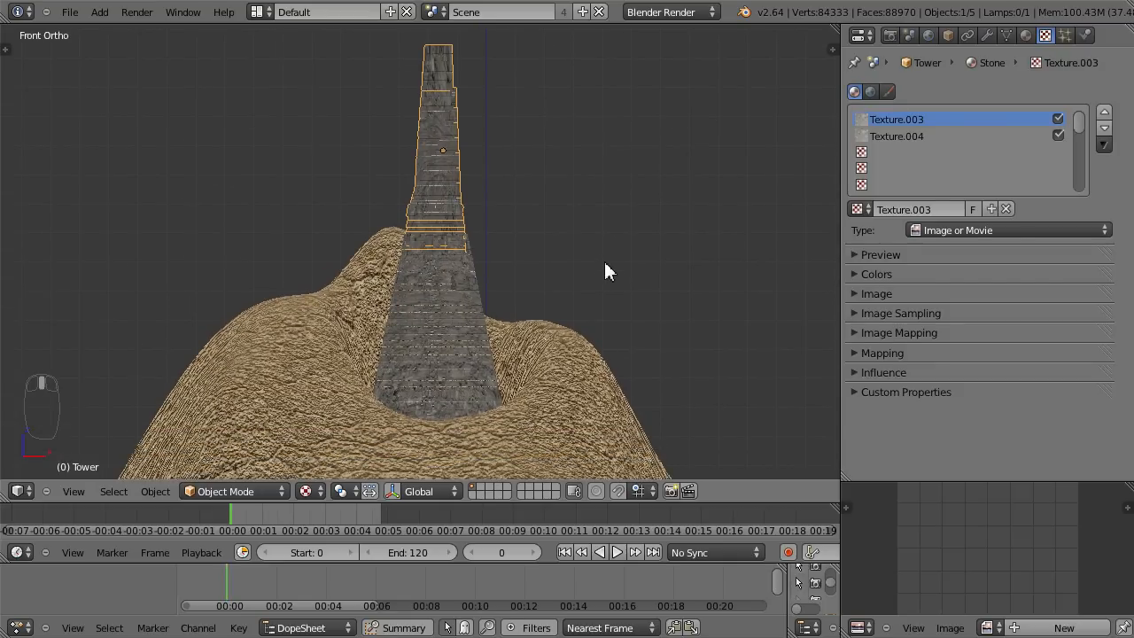
{"action": "scroll", "coordinate": [605, 266], "scroll_direction": "up", "scroll_amount": 2}
{"action": "middle_click_drag", "start_coordinate": [608, 273], "coordinate": [509, 329]}
{"action": "middle_click_drag", "start_coordinate": [501, 262], "coordinate": [486, 492]}
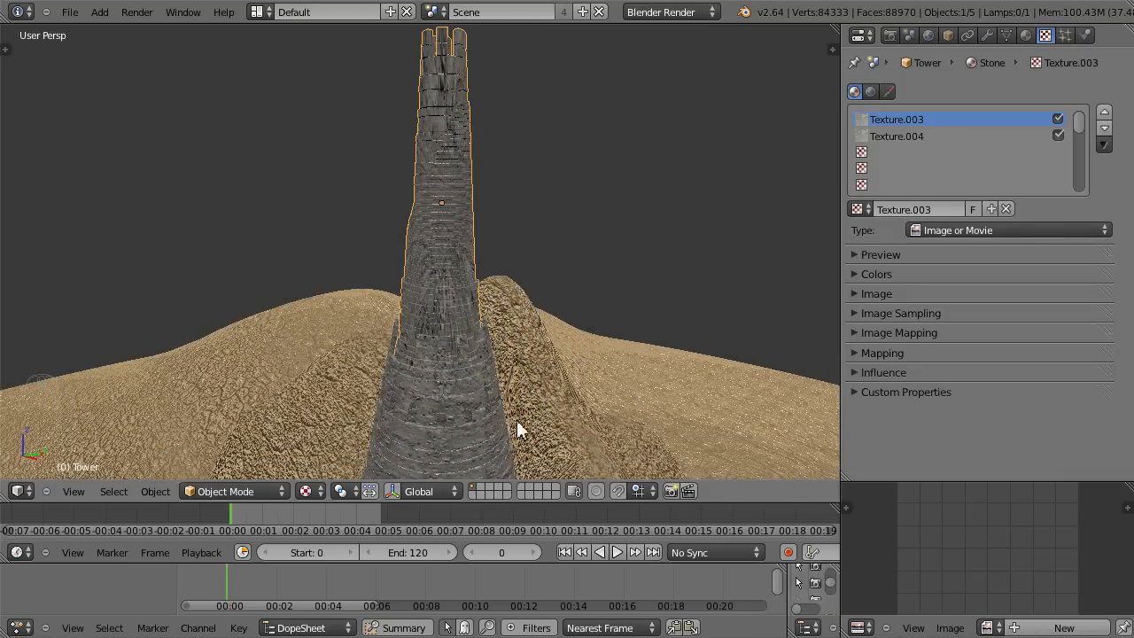
{"action": "middle_click_drag", "start_coordinate": [542, 383], "coordinate": [547, 268]}
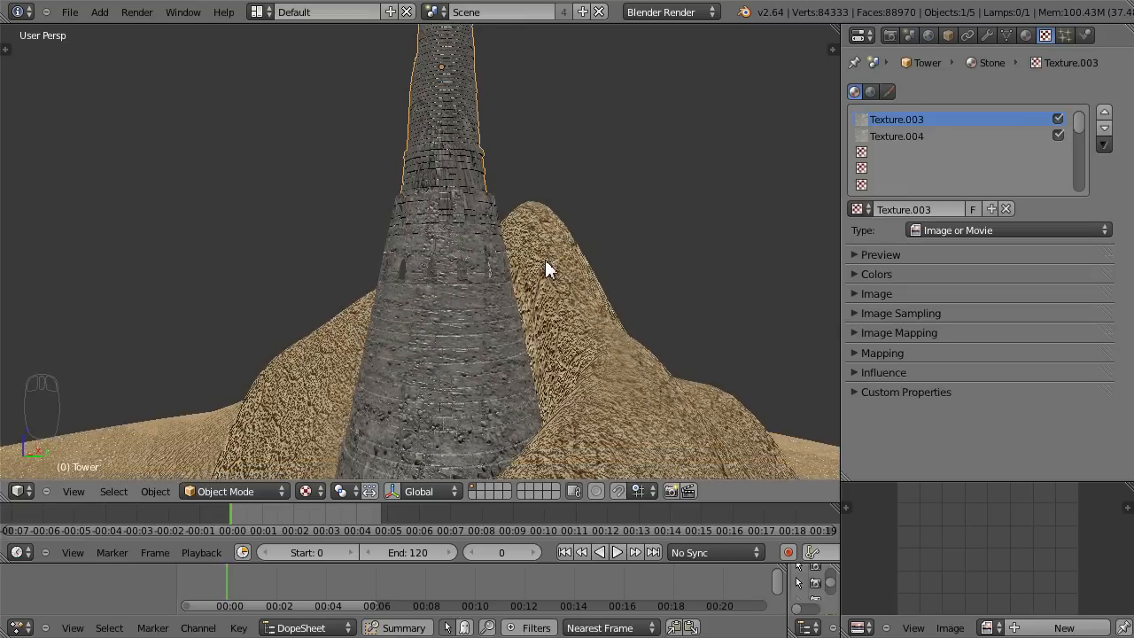
- Select the tower base and move it to layer 11
{"action": "left_click", "coordinate": [459, 342]}
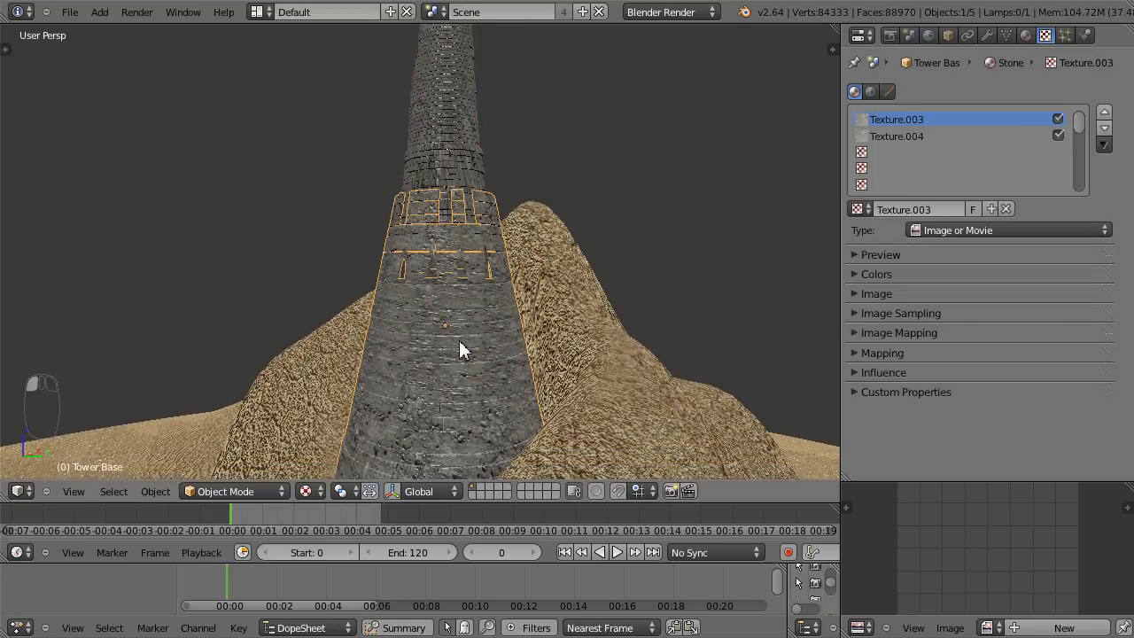
{"action": "key", "text": "m"}
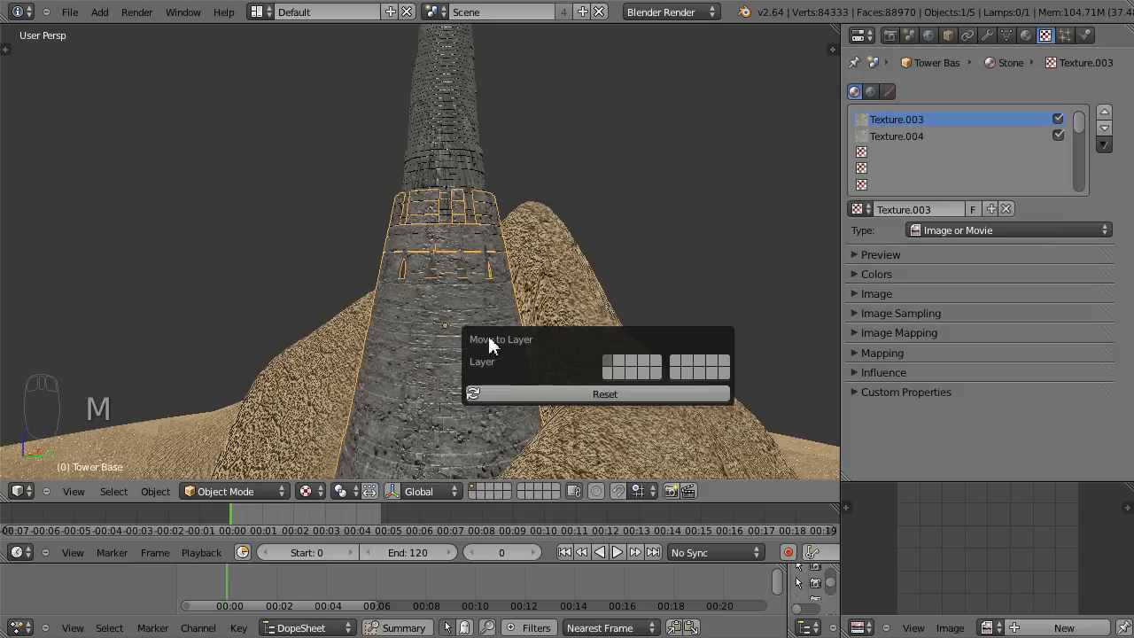
{"action": "left_click", "coordinate": [606, 372]}
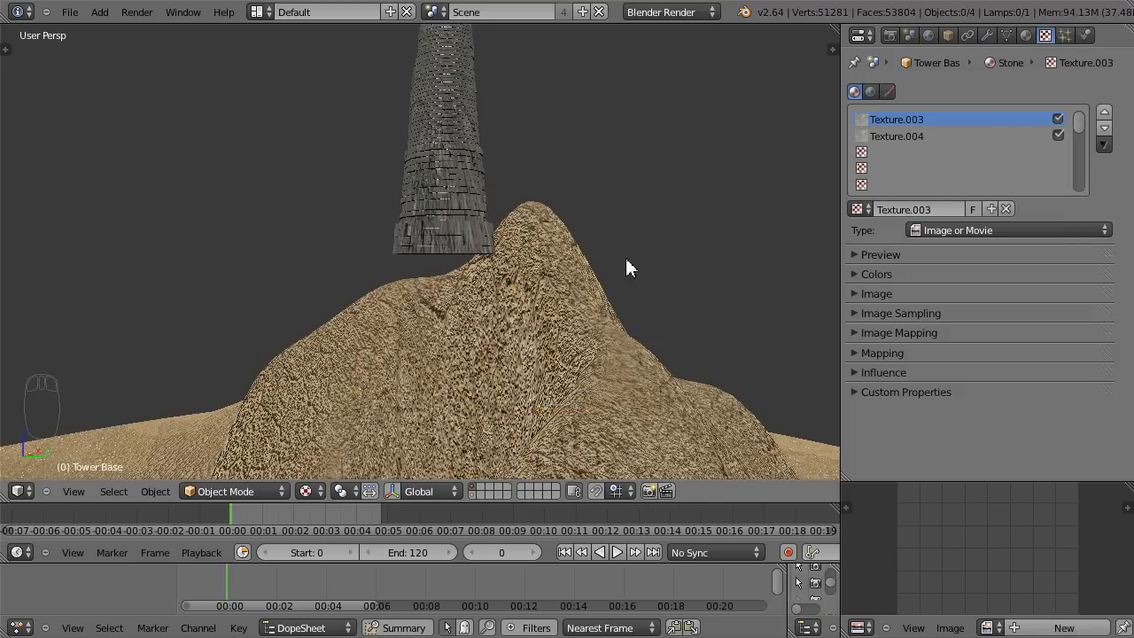
- Show only layer 11 with the tower base and switch the viewport shading to Solid
{"action": "left_click", "coordinate": [472, 494]}
{"action": "scroll", "coordinate": [383, 330], "scroll_direction": "down", "scroll_amount": 5}
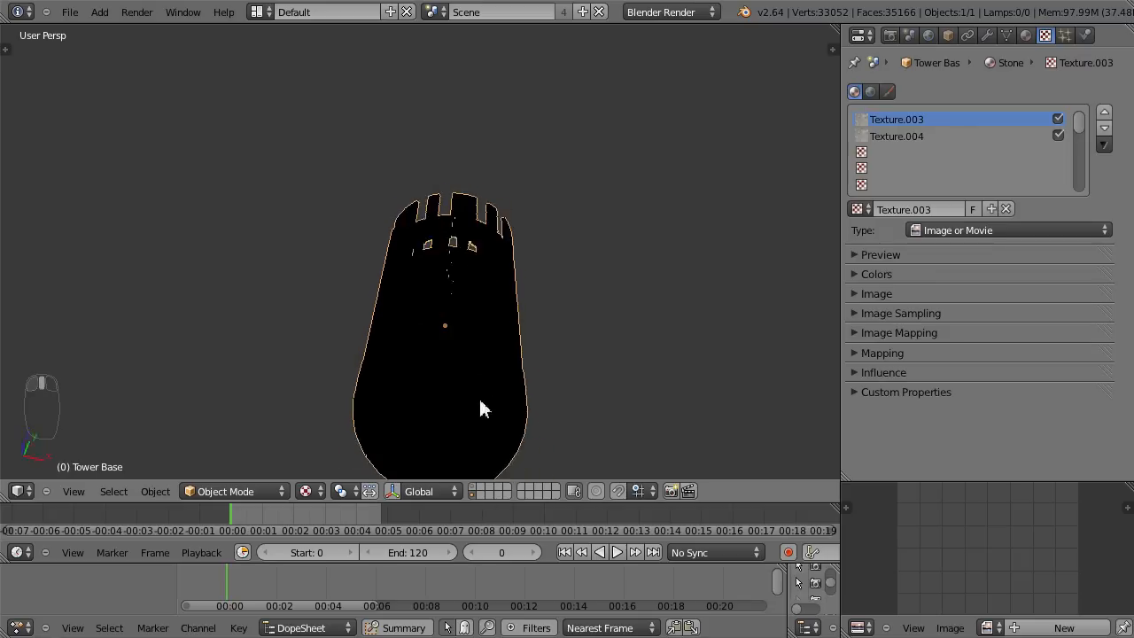
{"action": "mouse_move", "coordinate": [539, 390]}
{"action": "middle_mouse_down"}
{"action": "mouse_move", "coordinate": [522, 335]}
{"action": "mouse_move", "coordinate": [519, 386]}
{"action": "middle_mouse_up"}
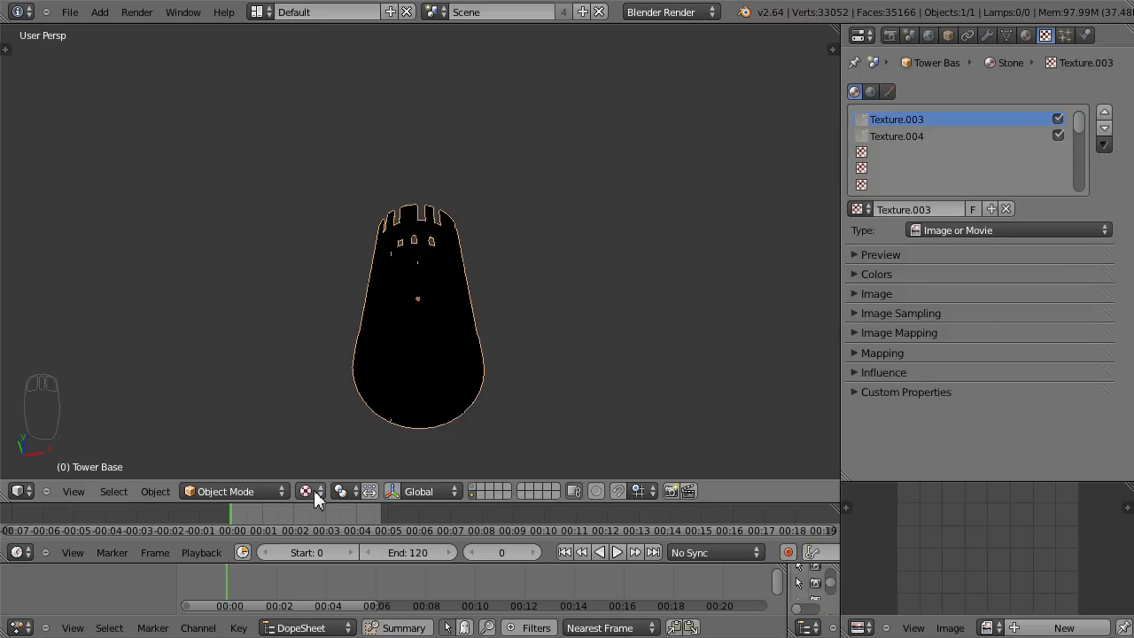
{"action": "middle_click_drag", "start_coordinate": [480, 346], "coordinate": [435, 308]}
{"action": "middle_click_drag", "start_coordinate": [491, 348], "coordinate": [362, 460]}
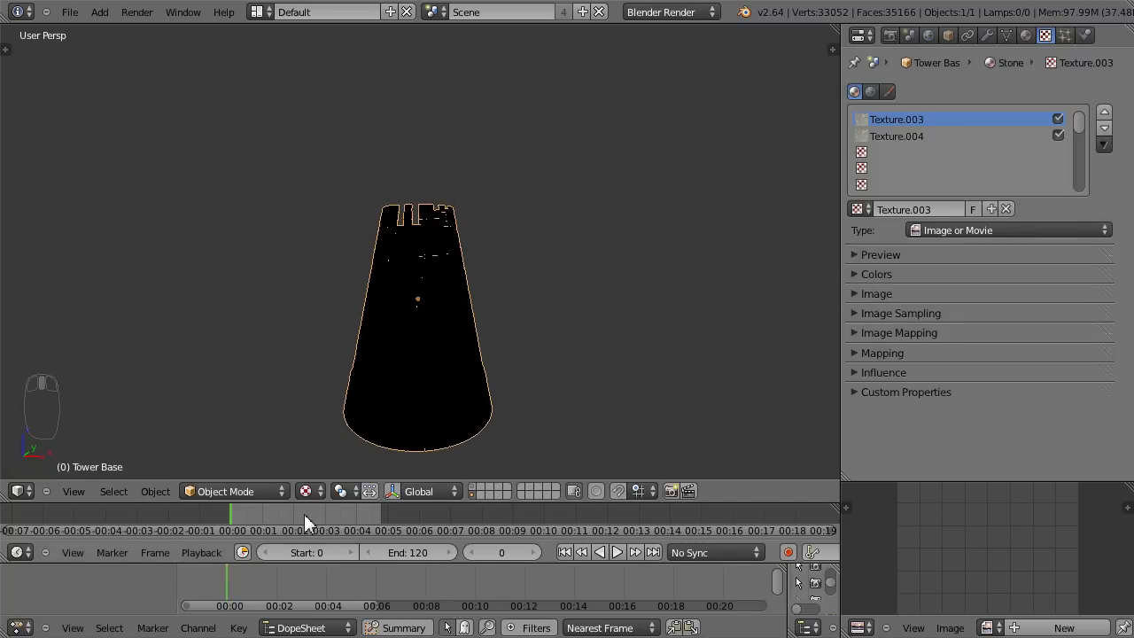
{"action": "left_click", "coordinate": [320, 493]}
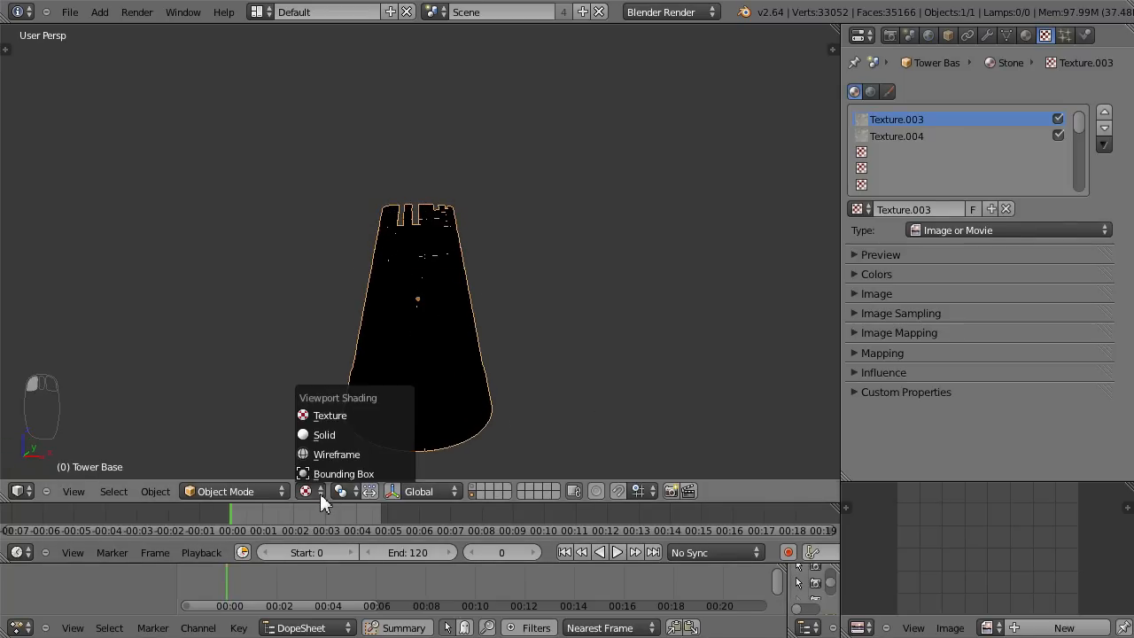
{"action": "left_click", "coordinate": [334, 435]}
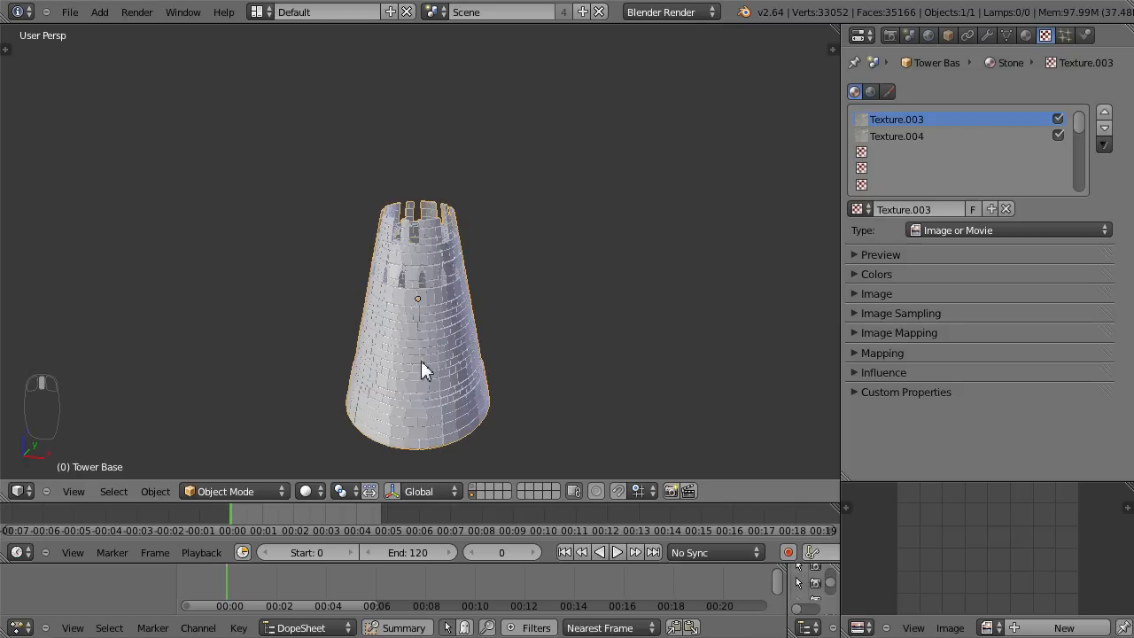
- Compare the scene with and without the tower base by toggling layer 11 alongside layer 1
{"action": "left_click", "coordinate": [474, 486]}
{"action": "middle_click_drag", "start_coordinate": [492, 436], "coordinate": [483, 462]}
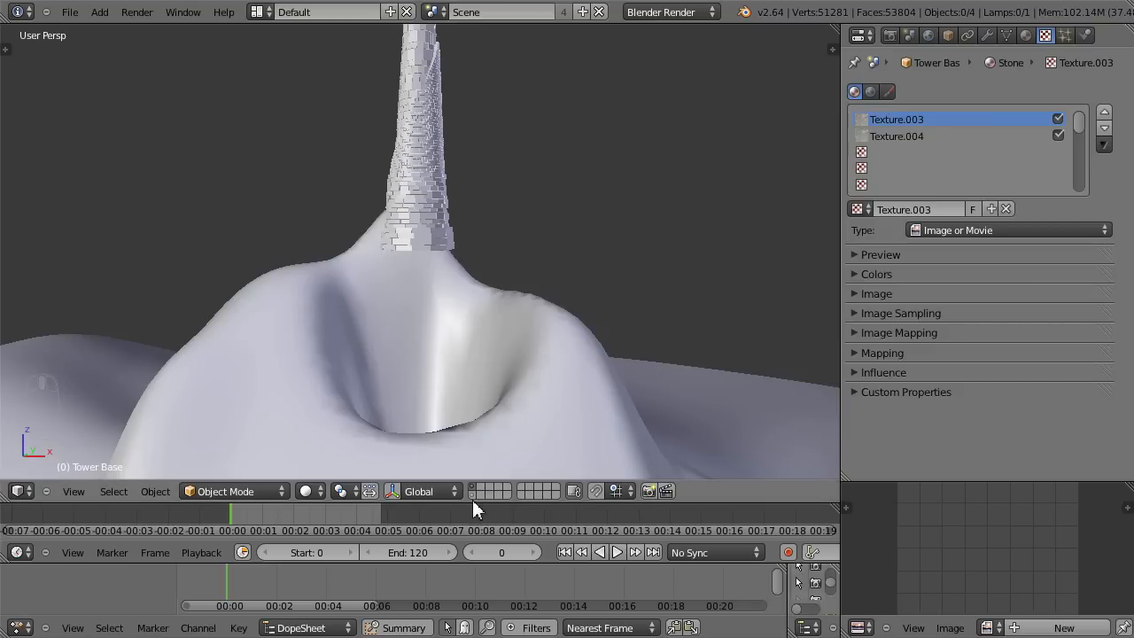
{"action": "left_click", "coordinate": [471, 496], "text": "shift"}
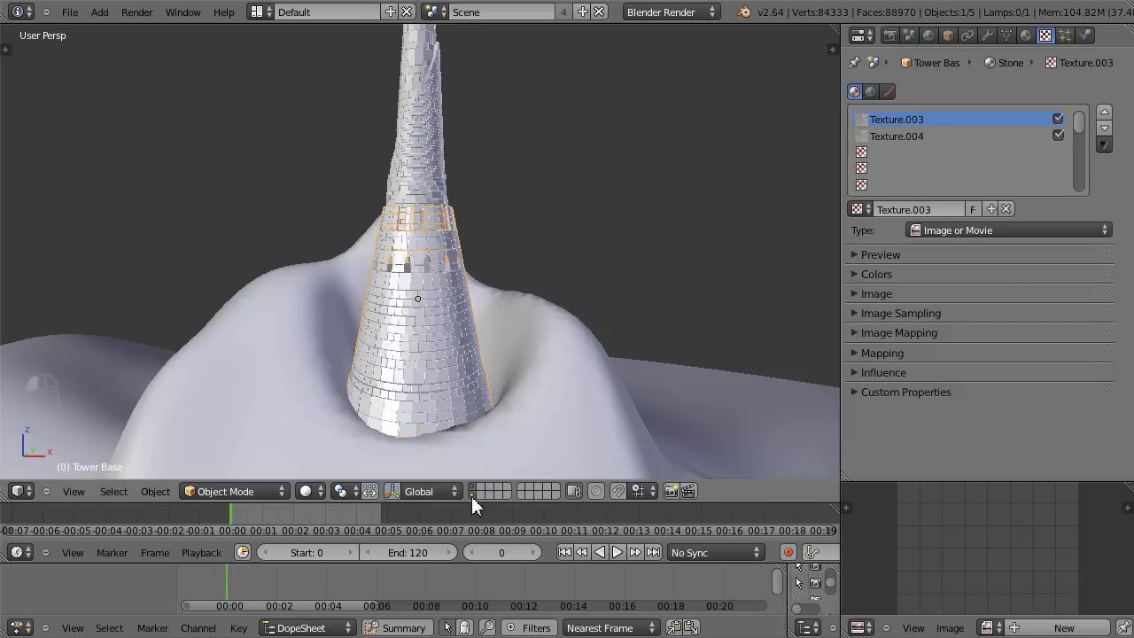
{"action": "middle_click_drag", "start_coordinate": [526, 372], "coordinate": [495, 417]}
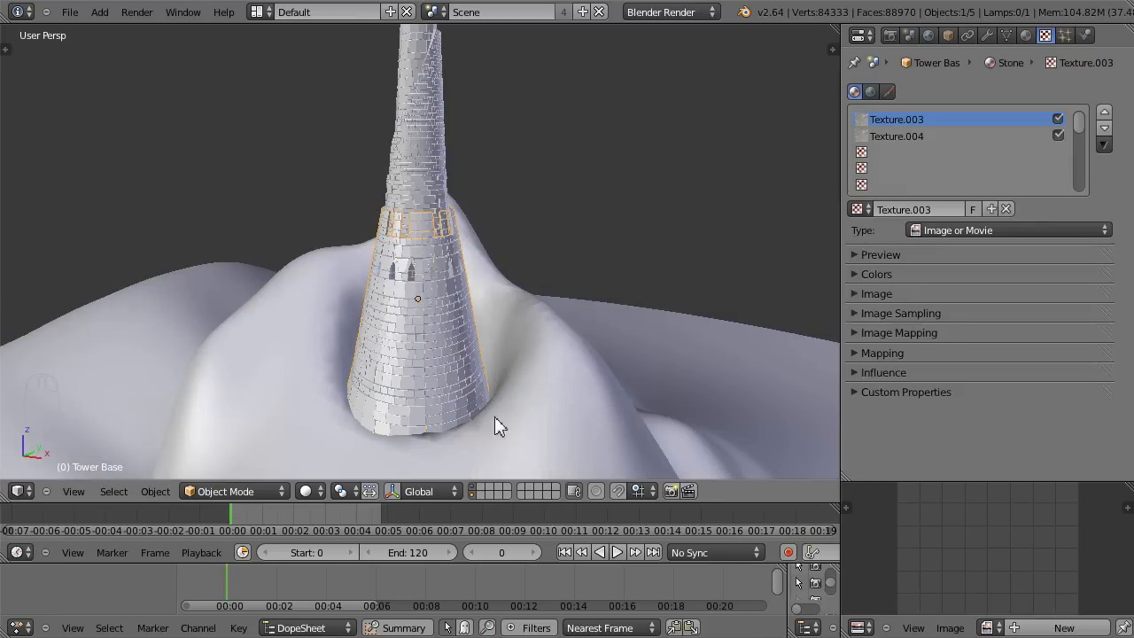
{"action": "left_click", "coordinate": [472, 488], "text": "shift"}
{"action": "middle_click_drag", "start_coordinate": [510, 416], "coordinate": [554, 412]}
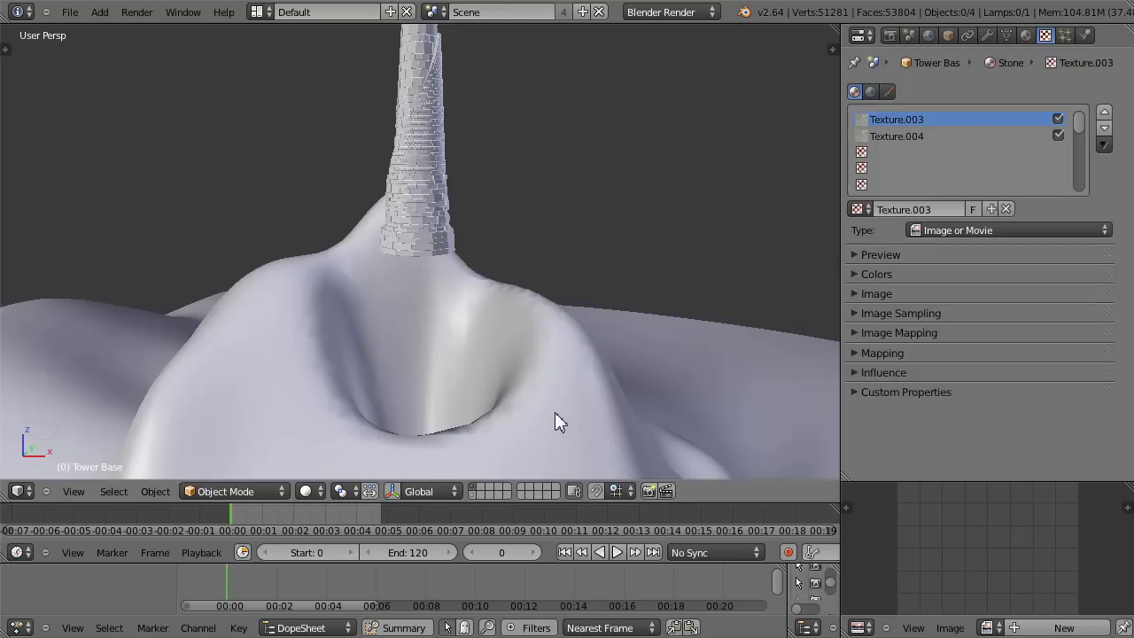
- Move the sand ground to layer 12 and show layers 11 and 12 together with layer 1
{"action": "right_click", "coordinate": [297, 262]}
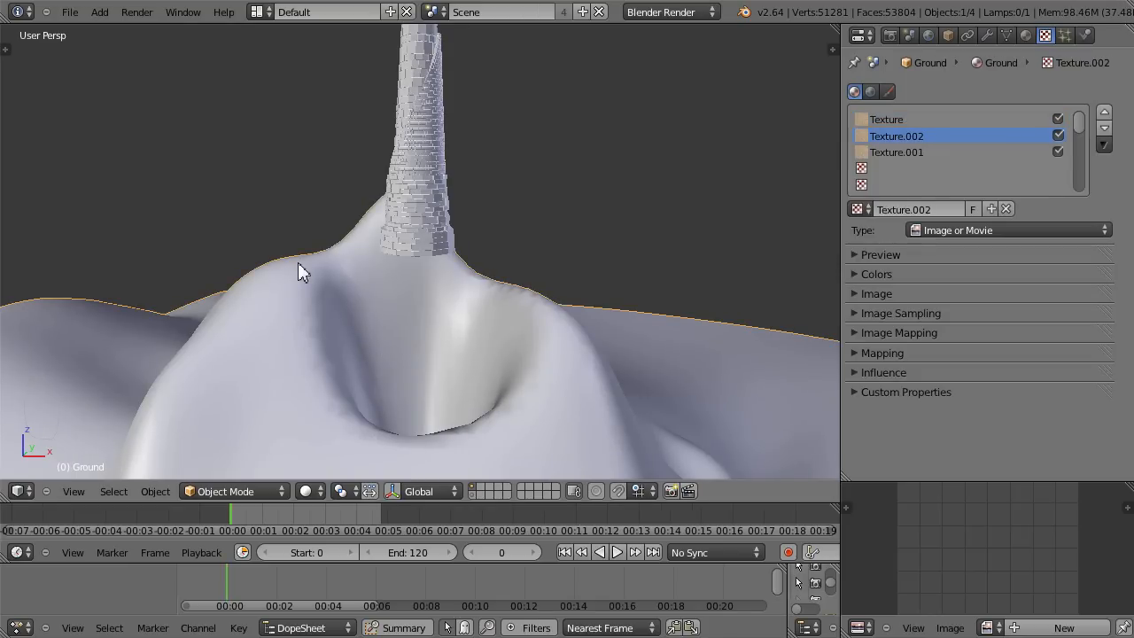
{"action": "key", "text": "m"}
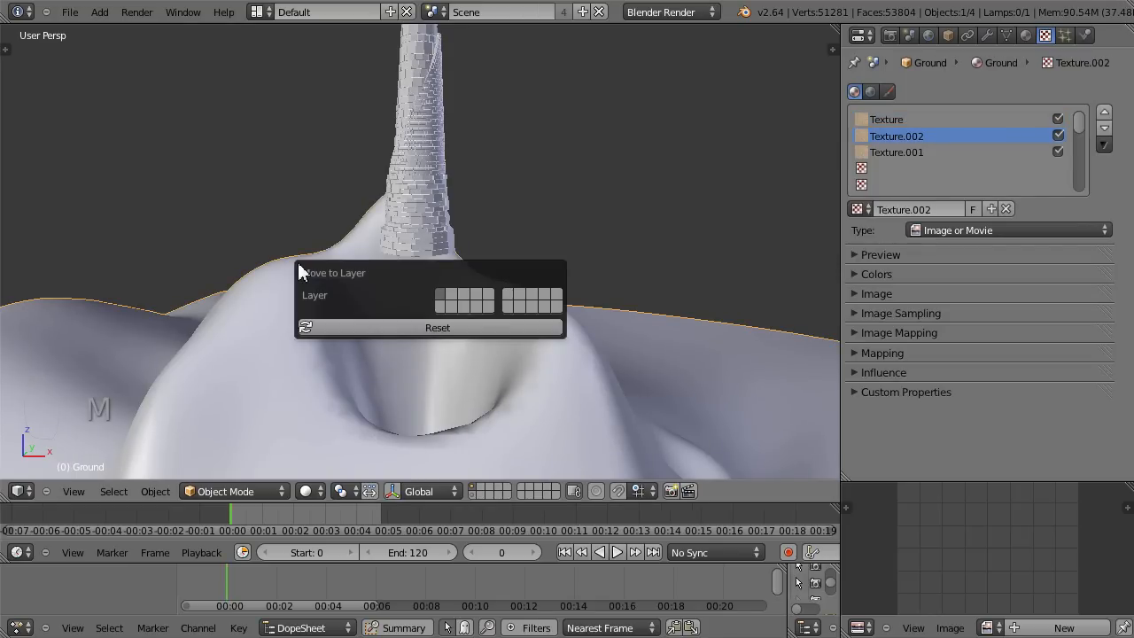
{"action": "left_click", "coordinate": [449, 305]}
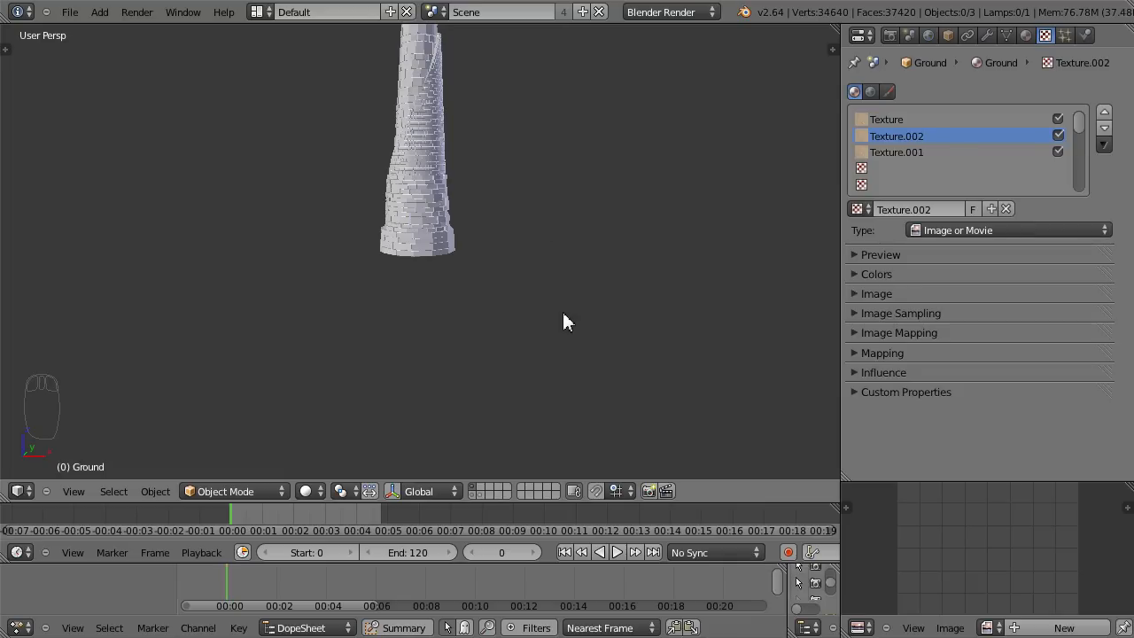
{"action": "left_click", "coordinate": [480, 495], "text": "shift"}
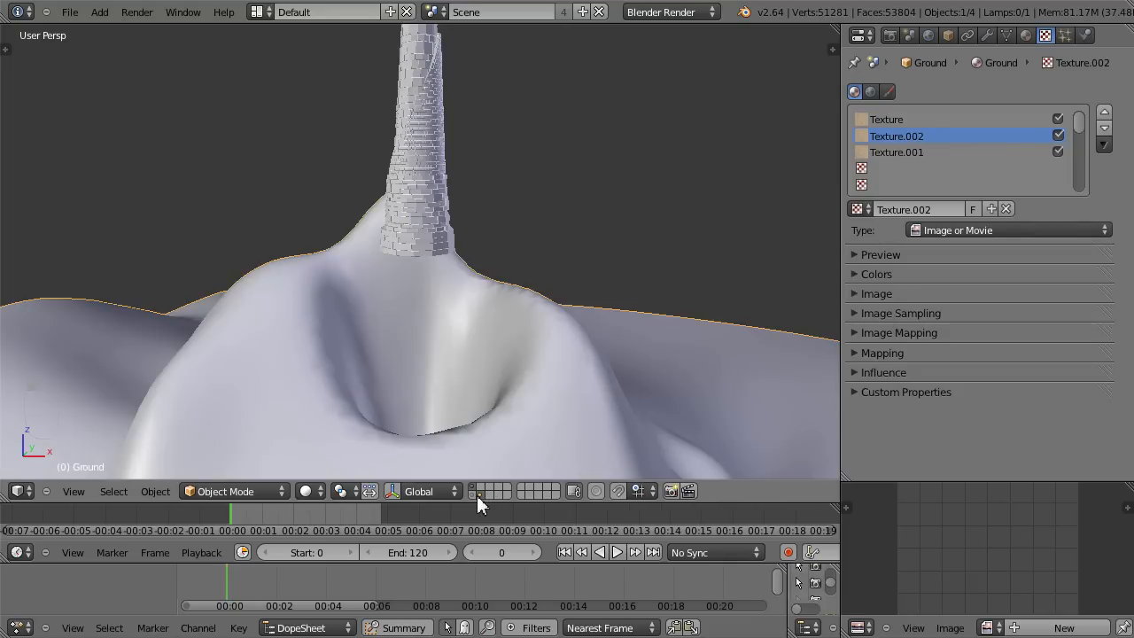
{"action": "scroll", "coordinate": [529, 319], "scroll_direction": "up", "scroll_amount": 4}
{"action": "scroll", "coordinate": [483, 383], "scroll_direction": "down", "scroll_amount": 6}
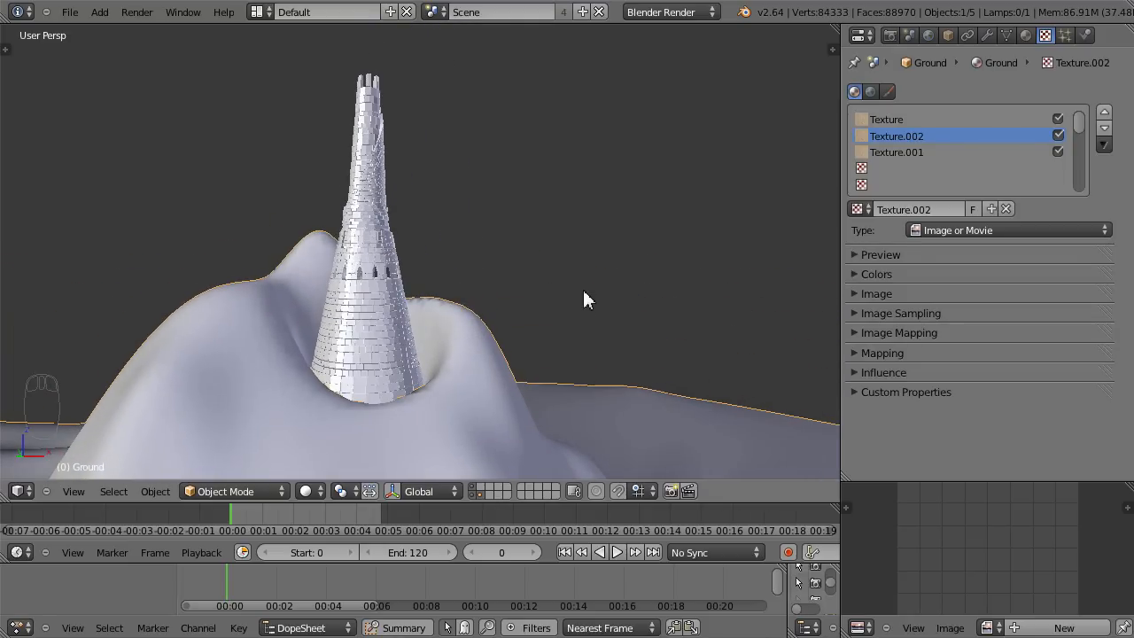
{"action": "middle_click_drag", "start_coordinate": [540, 225], "coordinate": [511, 358]}
{"action": "middle_click_drag", "start_coordinate": [520, 337], "coordinate": [453, 360]}
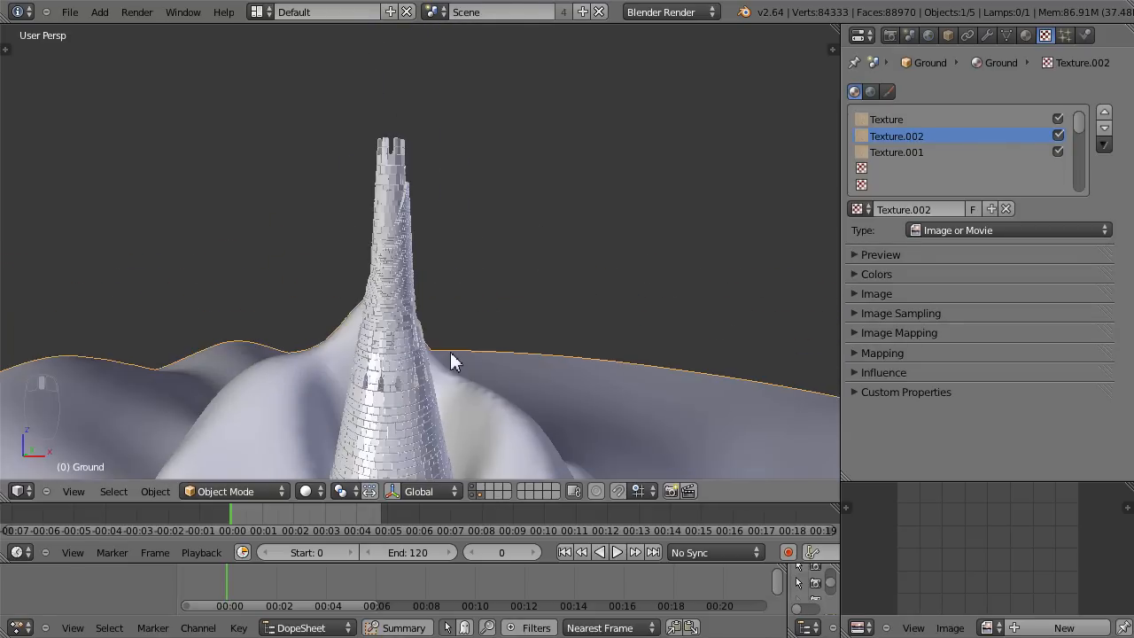
- Isolate the upper tower on layer 1 and centre it in front view
{"action": "left_click", "coordinate": [474, 489]}
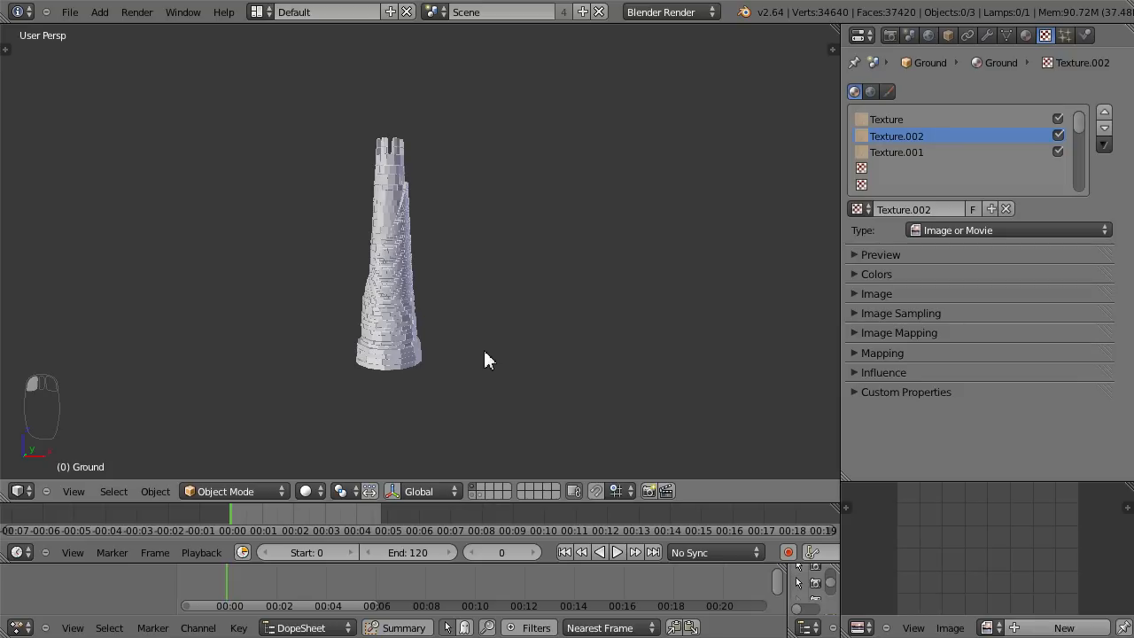
{"action": "key", "text": "KP_1"}
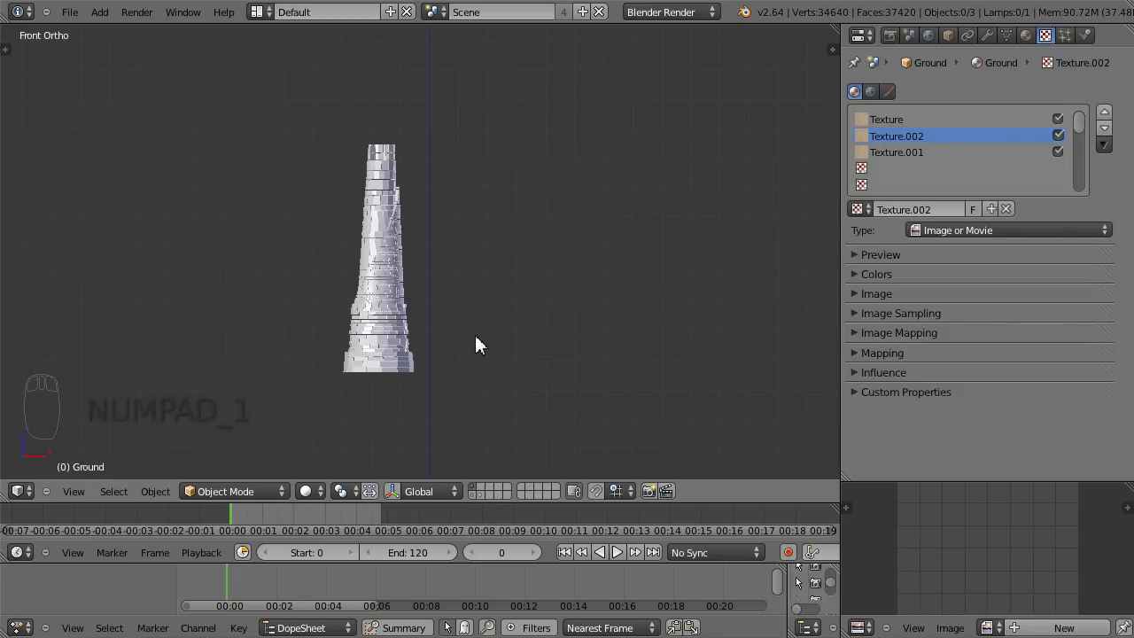
{"action": "middle_click_drag", "start_coordinate": [413, 354], "coordinate": [462, 364], "text": "shift"}
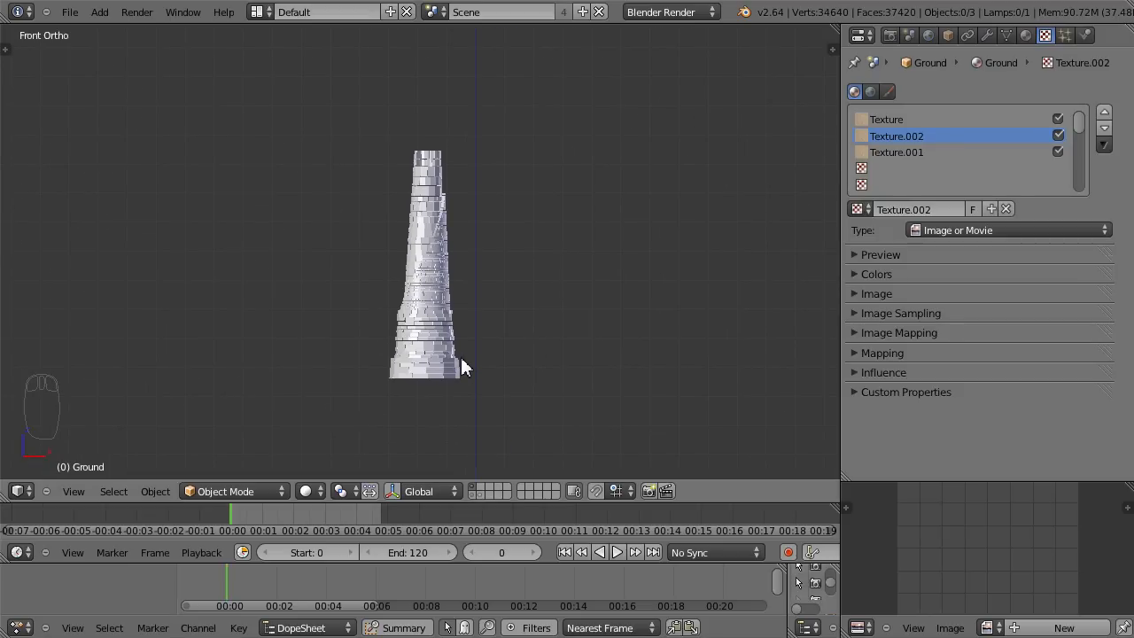
{"action": "scroll", "coordinate": [460, 360], "scroll_direction": "up", "scroll_amount": 3}
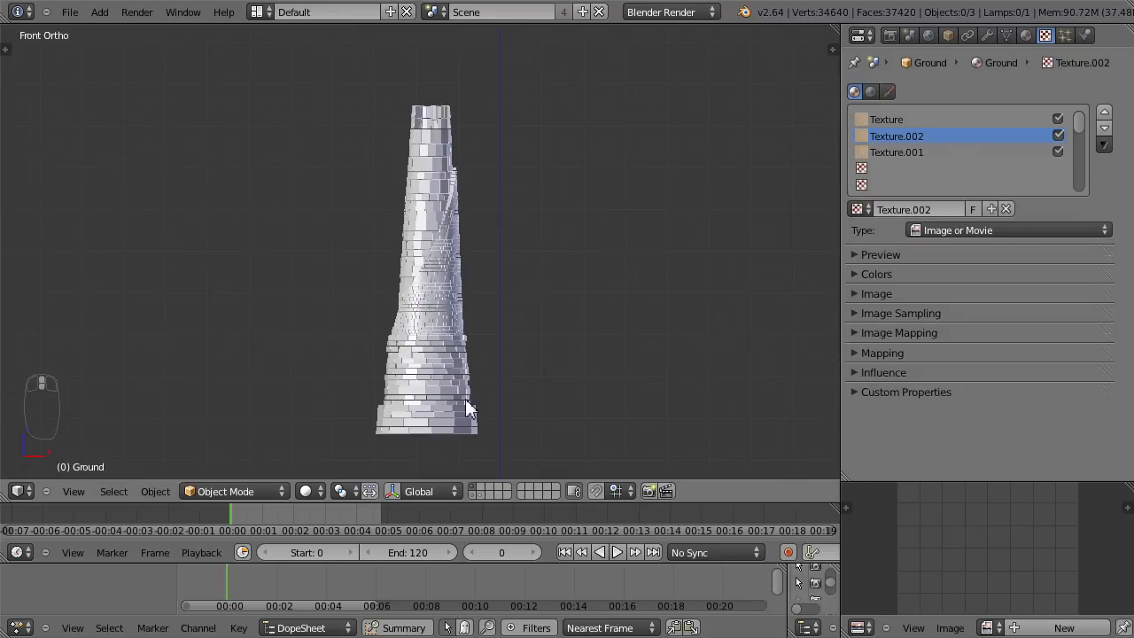
{"action": "scroll", "coordinate": [467, 401], "scroll_direction": "down", "scroll_amount": 2}
{"action": "scroll", "coordinate": [466, 404], "scroll_direction": "up", "scroll_amount": 3}
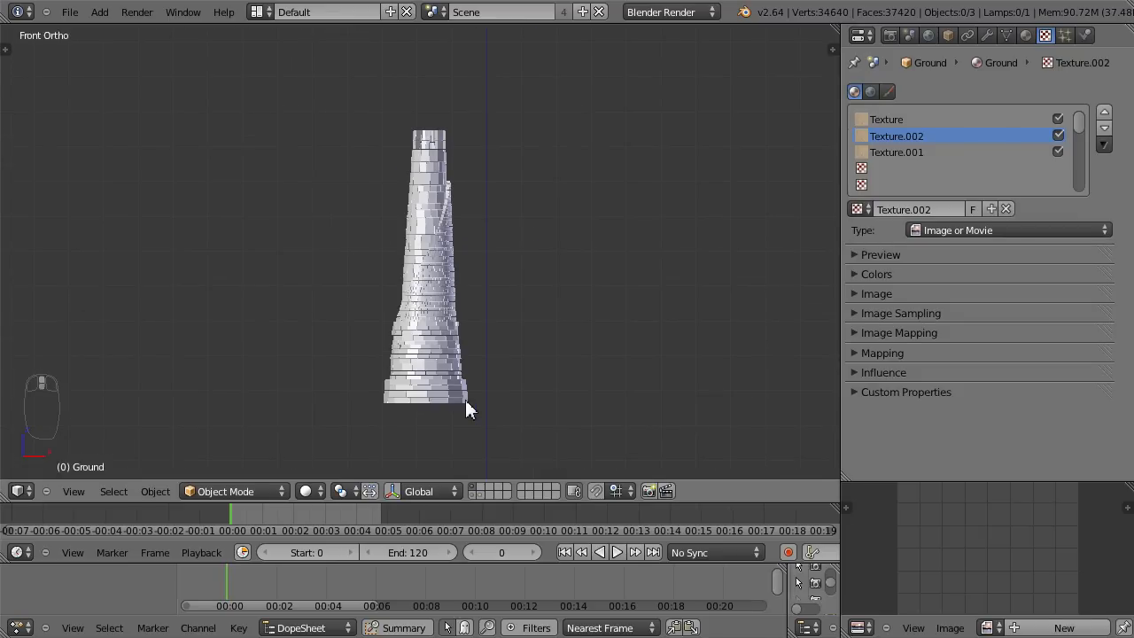
{"action": "middle_click_drag", "start_coordinate": [474, 395], "coordinate": [482, 392], "text": "shift"}
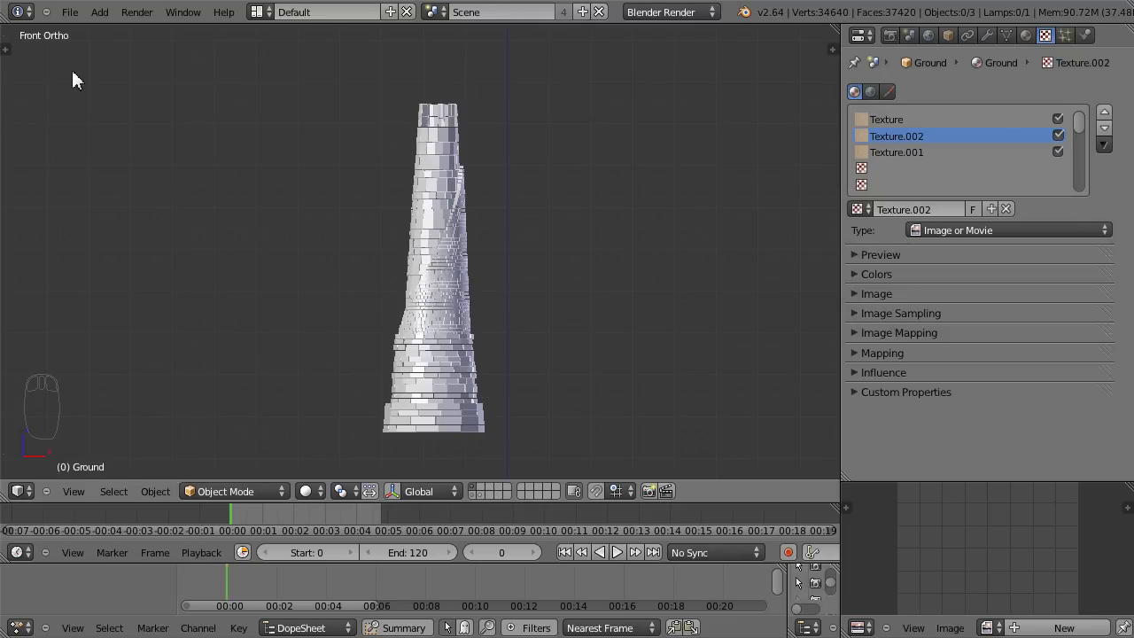
- Save the scene over the existing file BlenderSensei_ExplodingACastleWORKING.blend
{"action": "left_click", "coordinate": [70, 13]}
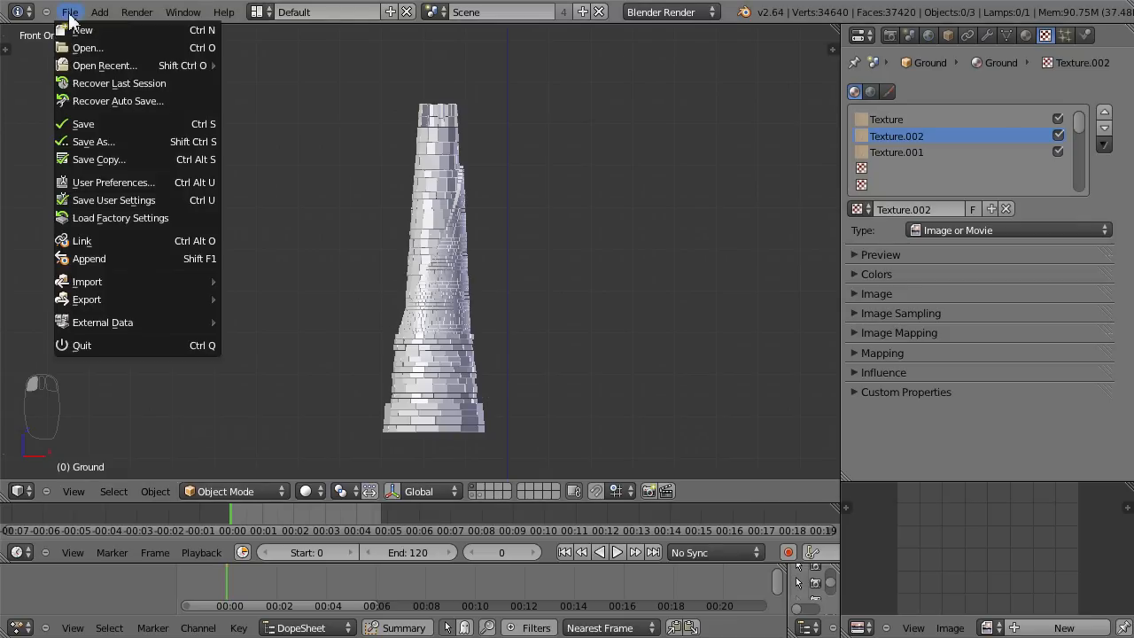
{"action": "left_click", "coordinate": [89, 142]}
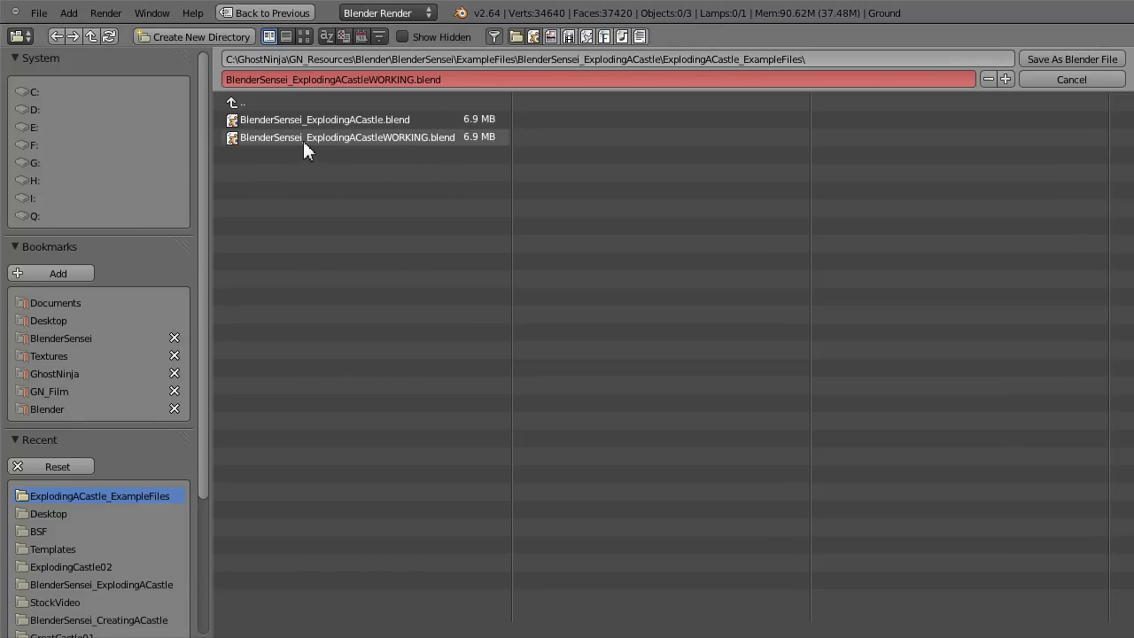
{"action": "left_click", "coordinate": [414, 146]}
{"action": "double_click", "coordinate": [410, 140]}
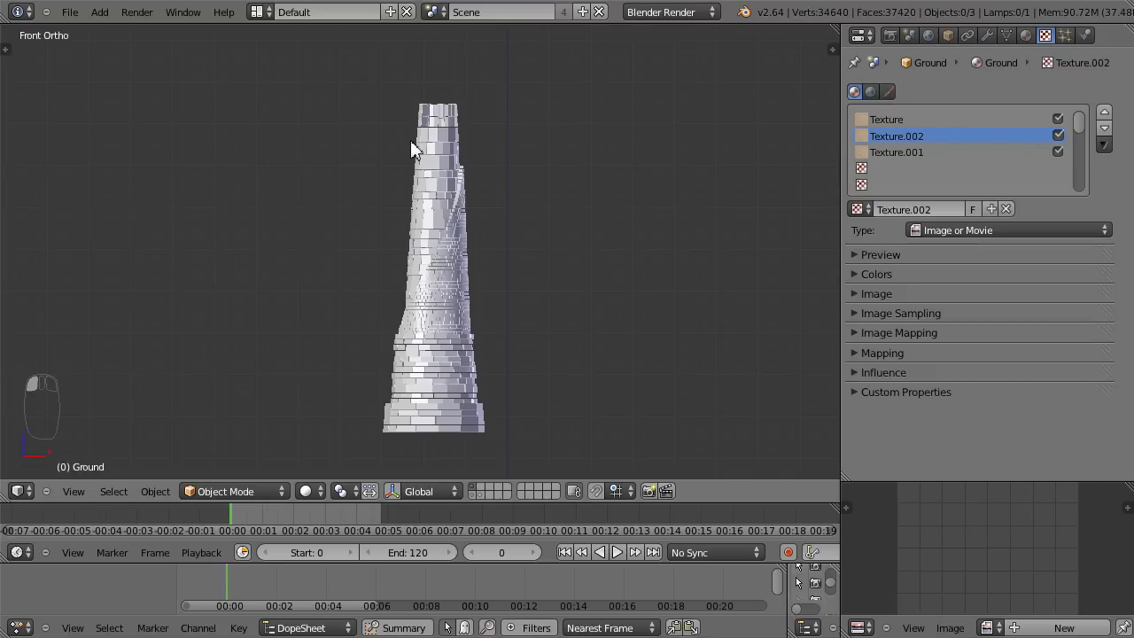
- Examine the isolated tower's brickwork in front view and from an angled perspective
{"action": "scroll", "coordinate": [494, 304], "scroll_direction": "up", "scroll_amount": 2}
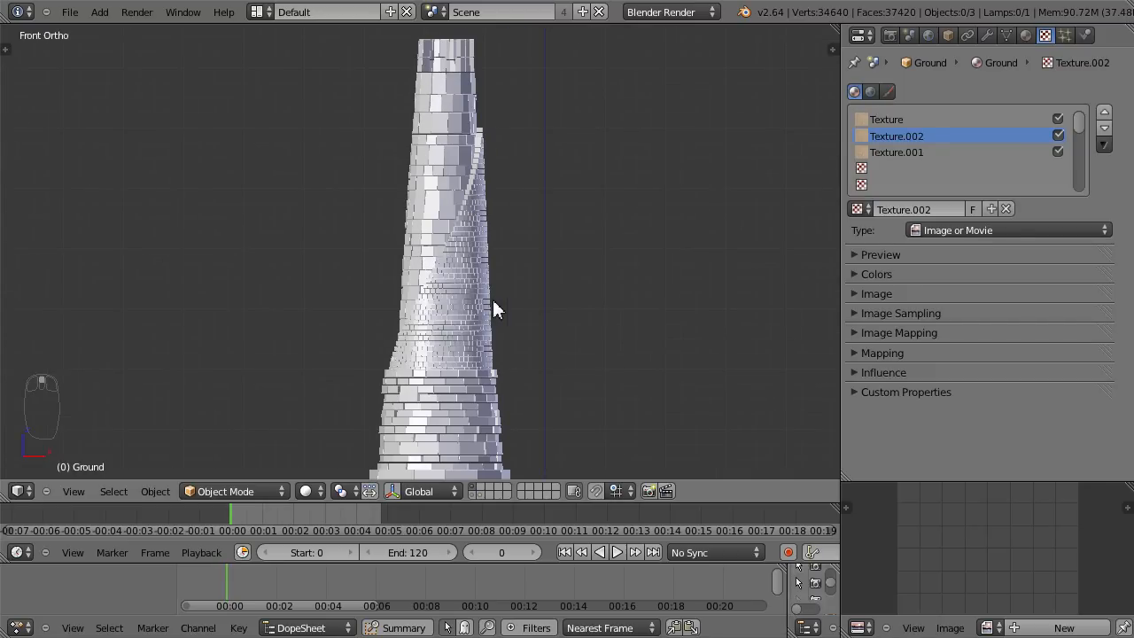
{"action": "middle_click_drag", "start_coordinate": [499, 300], "coordinate": [457, 293], "text": "shift"}
{"action": "scroll", "coordinate": [426, 272], "scroll_direction": "down", "scroll_amount": 2}
{"action": "scroll", "coordinate": [429, 274], "scroll_direction": "up", "scroll_amount": 1}
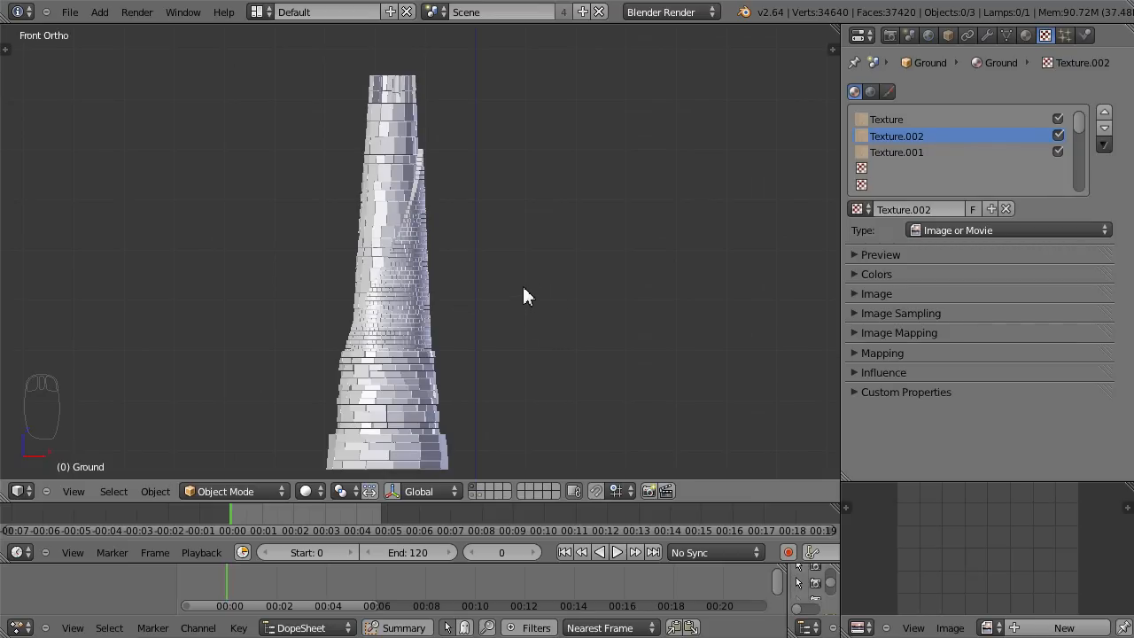
{"action": "middle_click_drag", "start_coordinate": [522, 225], "coordinate": [501, 254]}
{"action": "scroll", "coordinate": [499, 245], "scroll_direction": "down", "scroll_amount": 5}
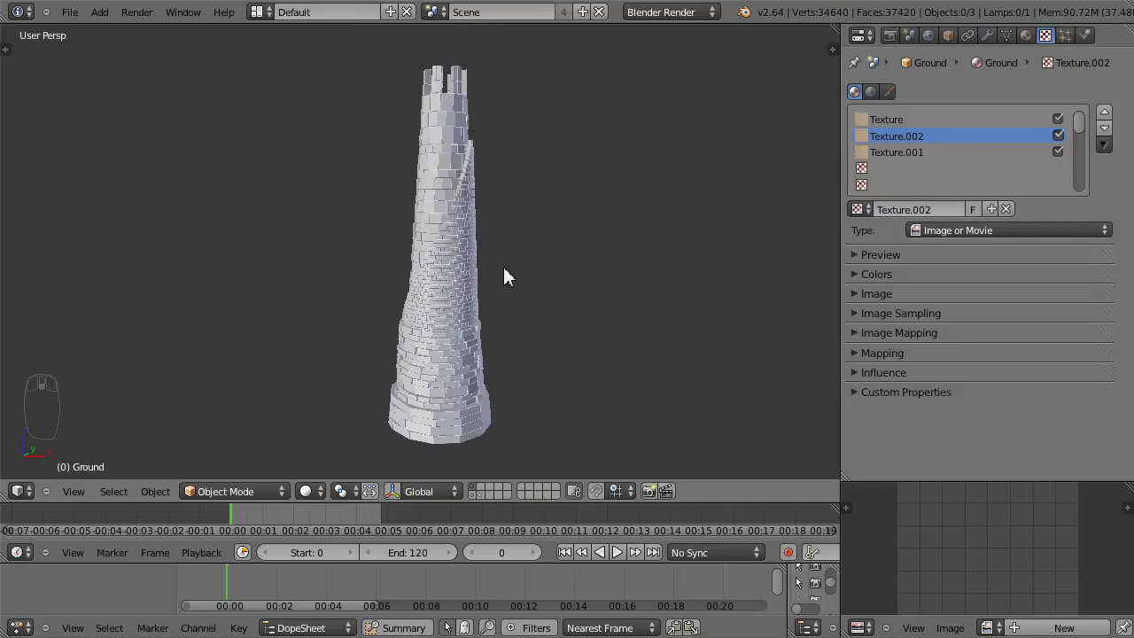
{"action": "key", "text": "KP_1"}
{"action": "scroll", "coordinate": [504, 274], "scroll_direction": "up", "scroll_amount": 1}
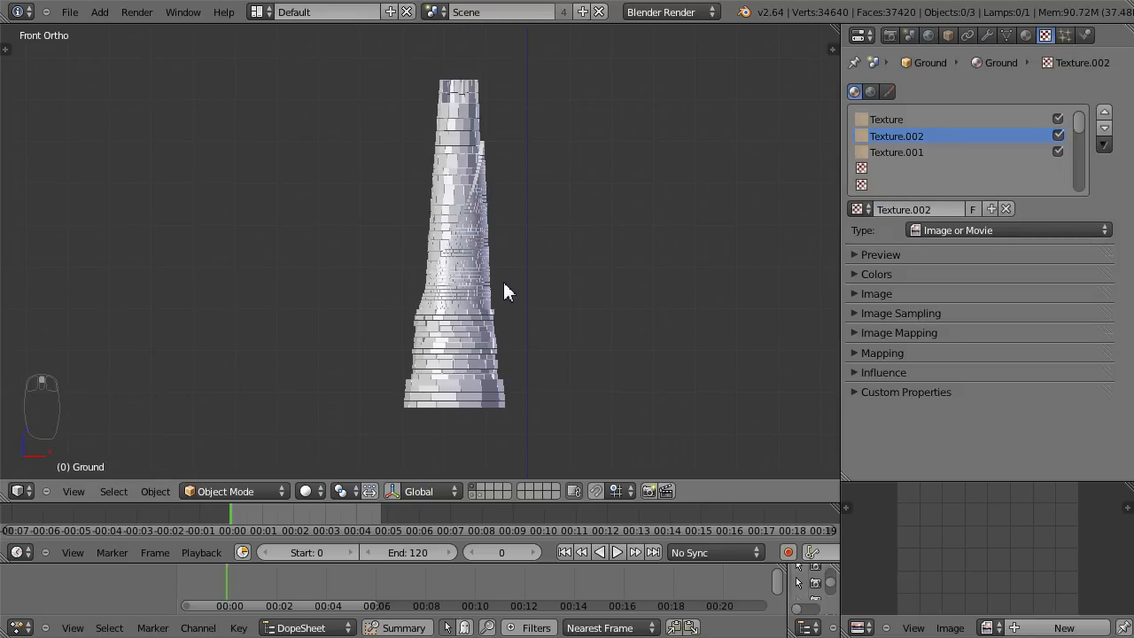
{"action": "middle_click_drag", "start_coordinate": [503, 264], "coordinate": [451, 277], "text": "shift"}
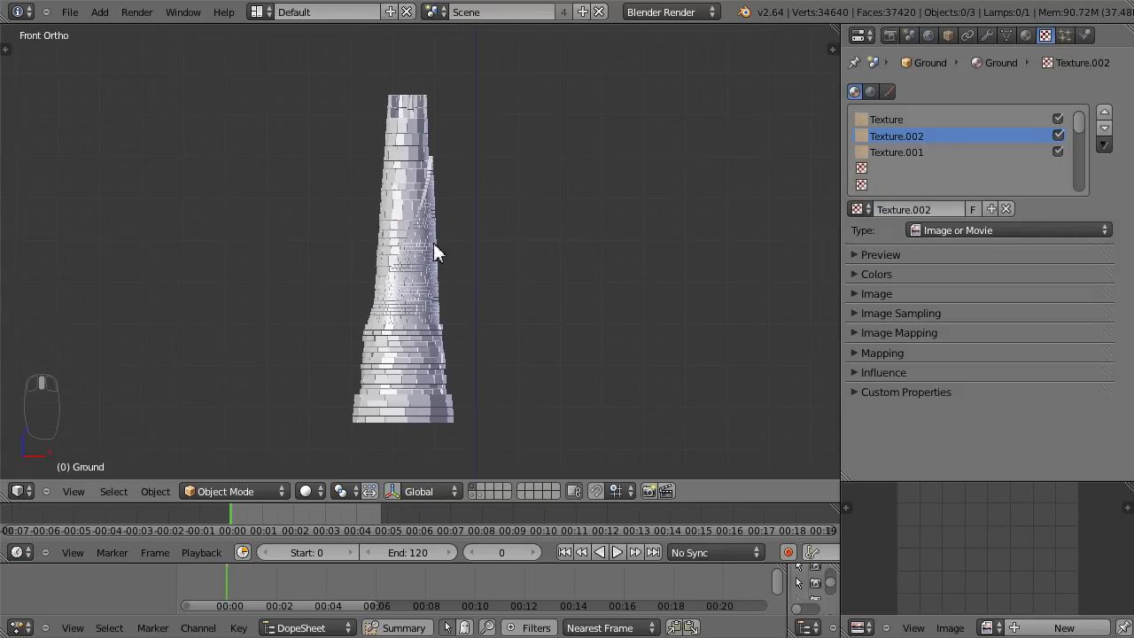
- Select the upper tower and switch the render engine to Blender Game
{"action": "left_click", "coordinate": [434, 245]}
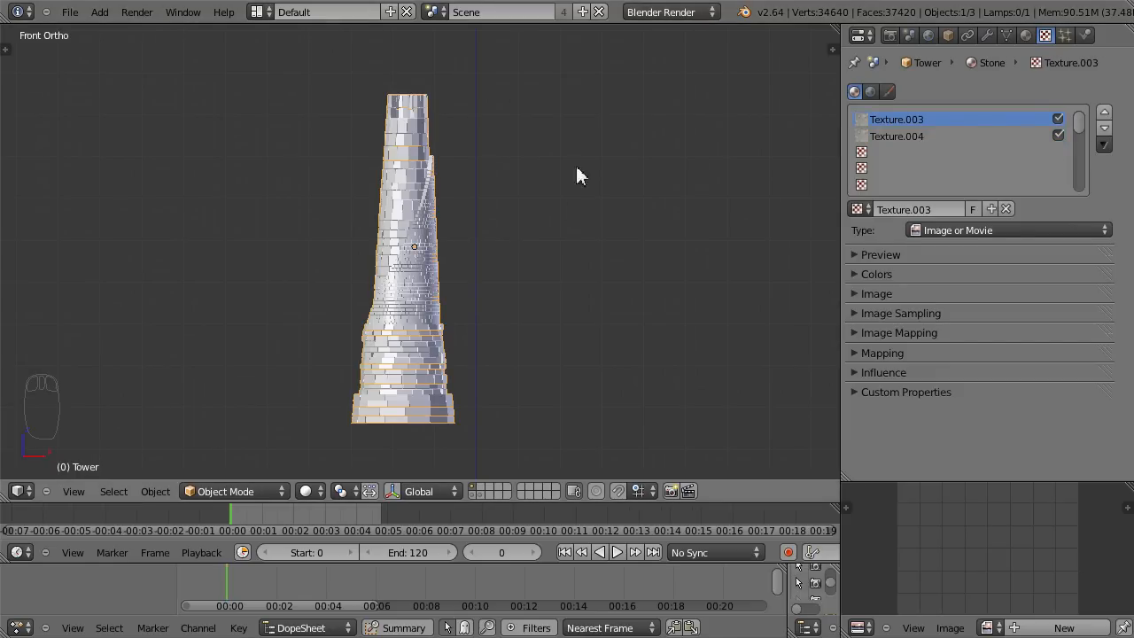
{"action": "scroll", "coordinate": [572, 234], "scroll_direction": "up", "scroll_amount": 1}
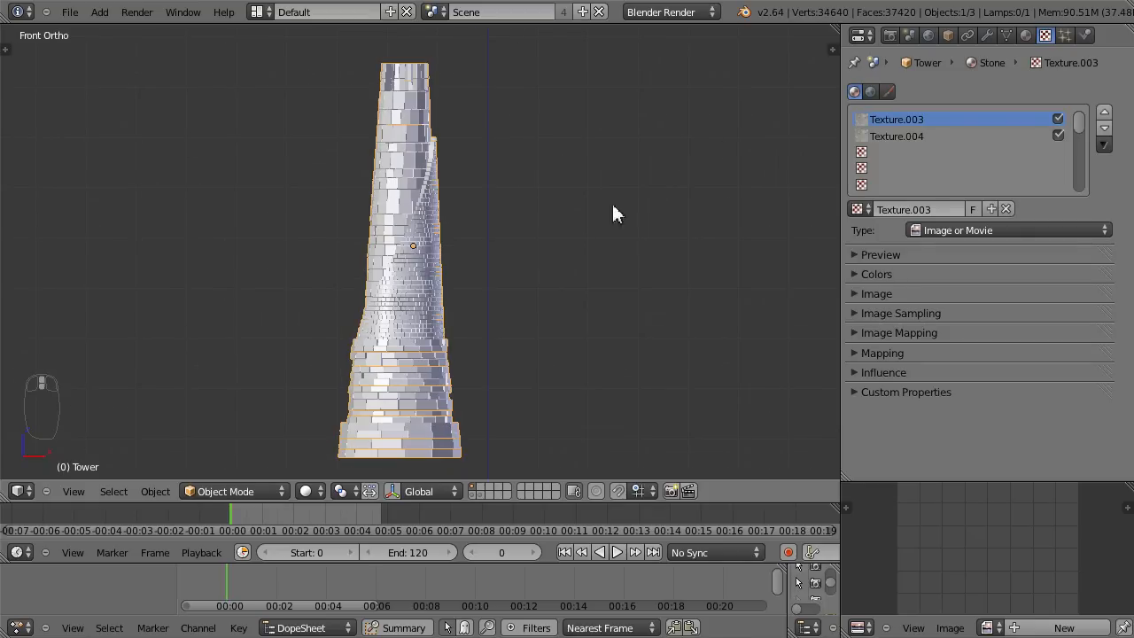
{"action": "left_click", "coordinate": [714, 12]}
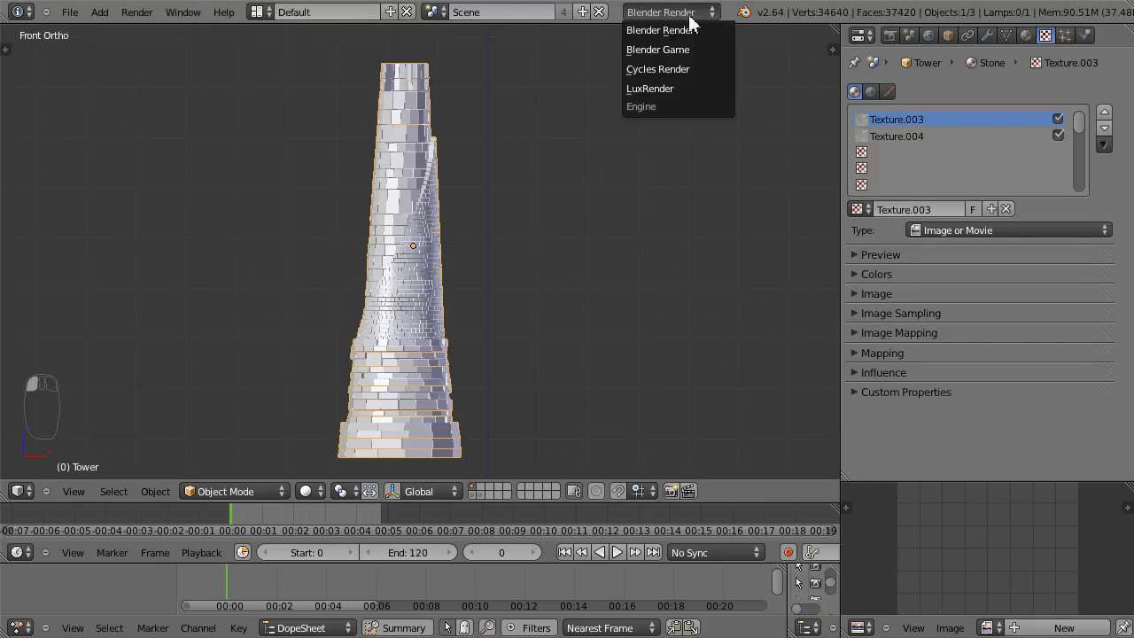
{"action": "left_click", "coordinate": [680, 51]}
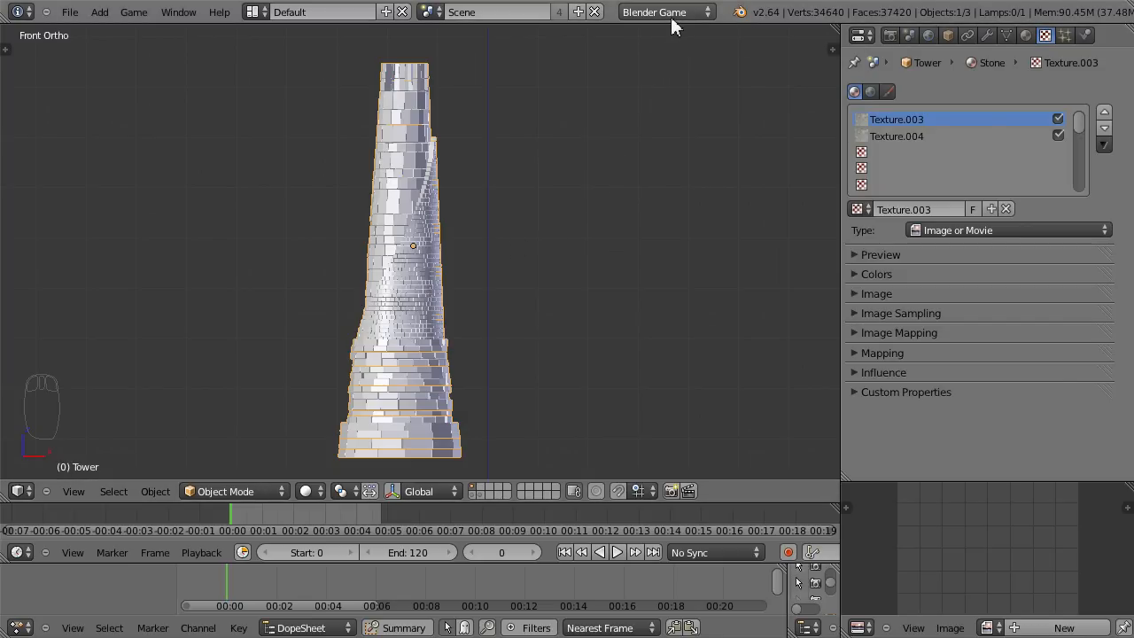
- Set the upper tower's game physics type to Rigid Body and collapse its physics settings
{"action": "left_click", "coordinate": [1088, 37]}
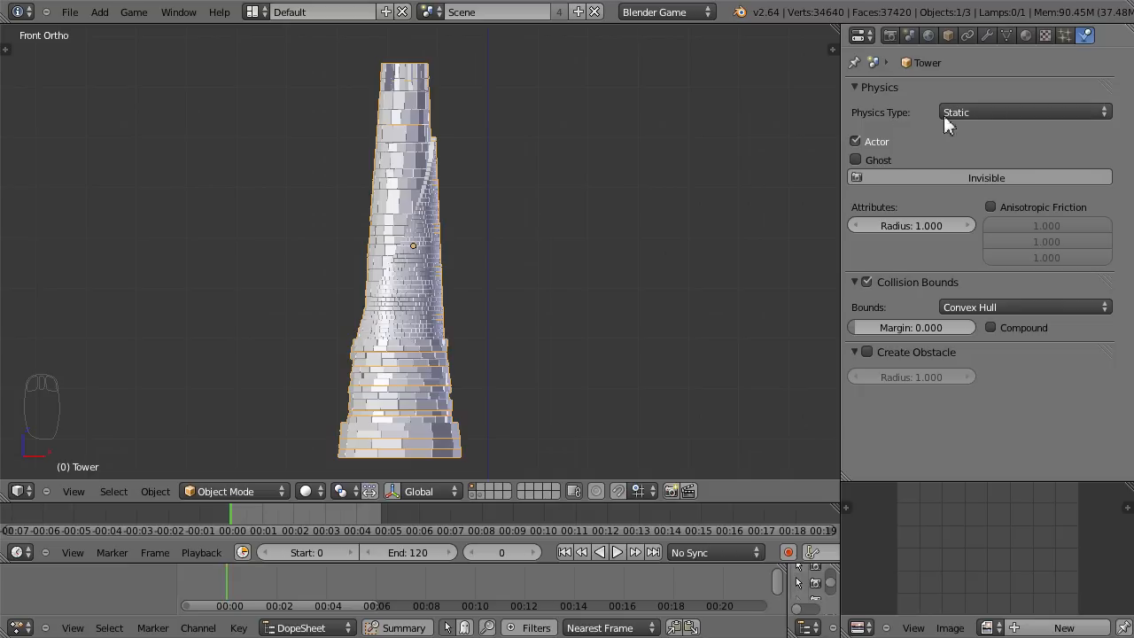
{"action": "left_click", "coordinate": [1035, 111]}
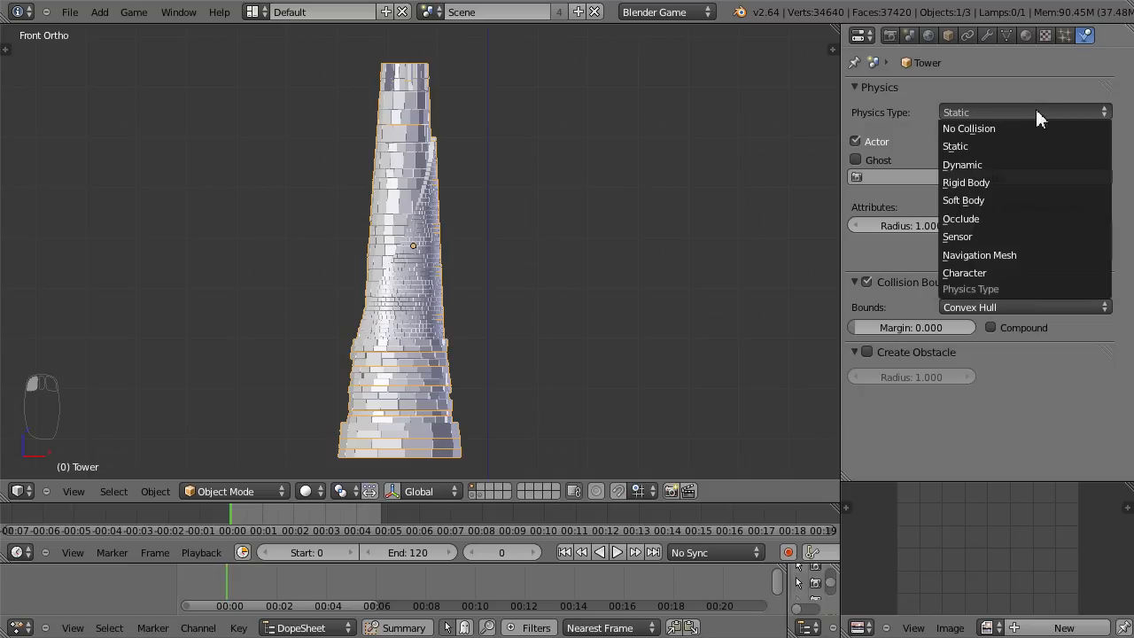
{"action": "left_click", "coordinate": [994, 183]}
{"action": "left_click", "coordinate": [859, 86]}
- Use Convex Hull collision bounds for the upper tower, leaving obstacle creation off, and collapse both groups of settings
{"action": "left_click", "coordinate": [867, 107]}
{"action": "left_click", "coordinate": [866, 106]}
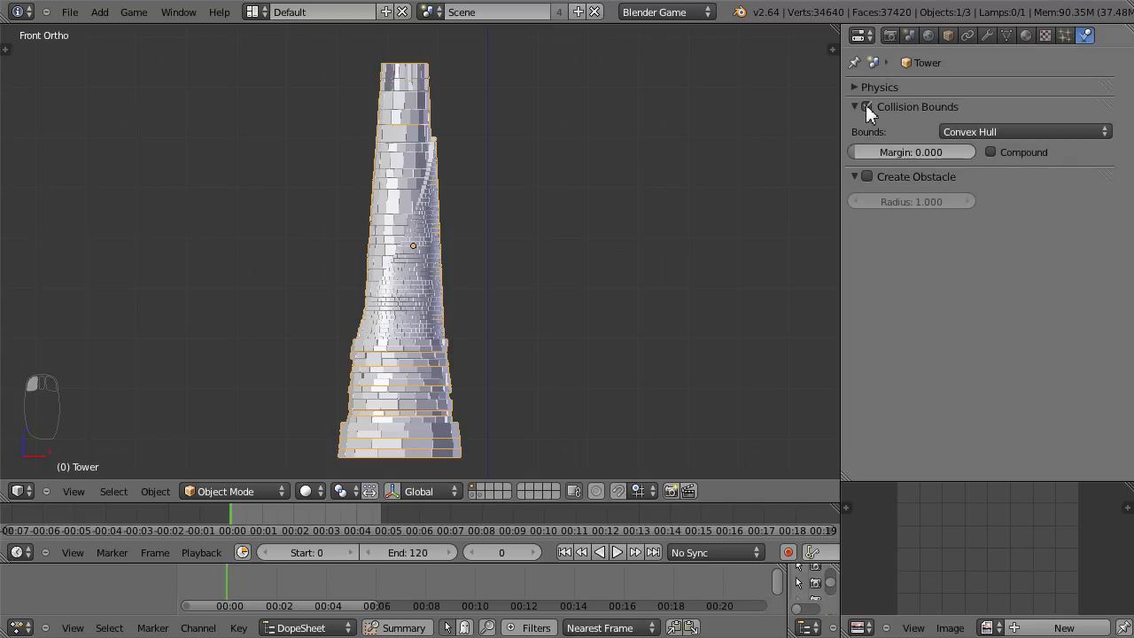
{"action": "left_click", "coordinate": [1028, 129]}
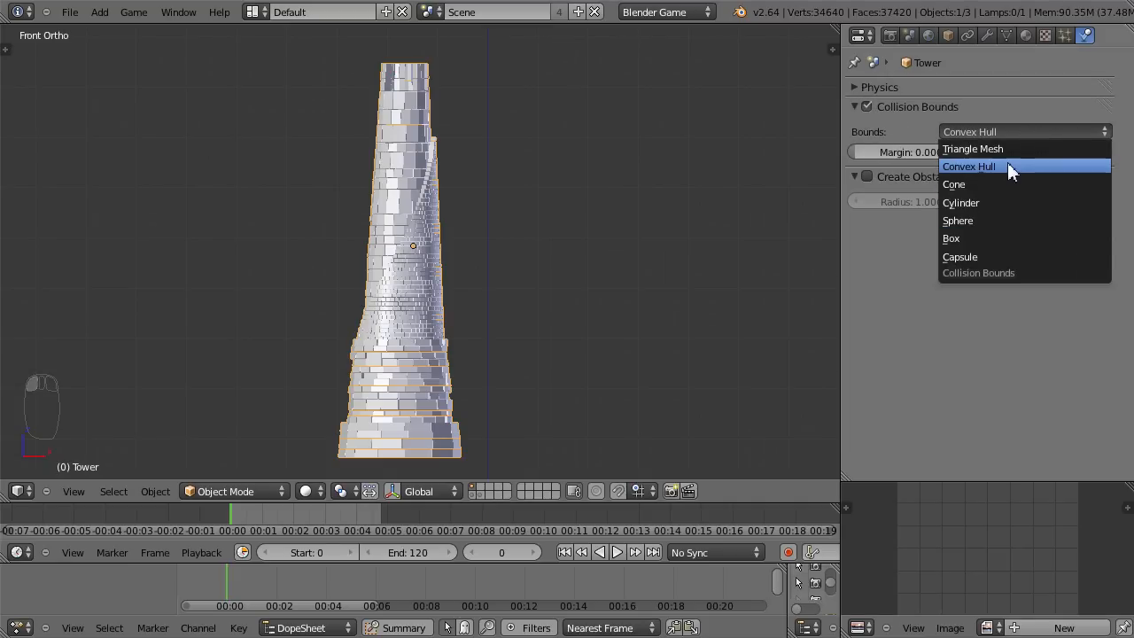
{"action": "left_click", "coordinate": [1006, 167]}
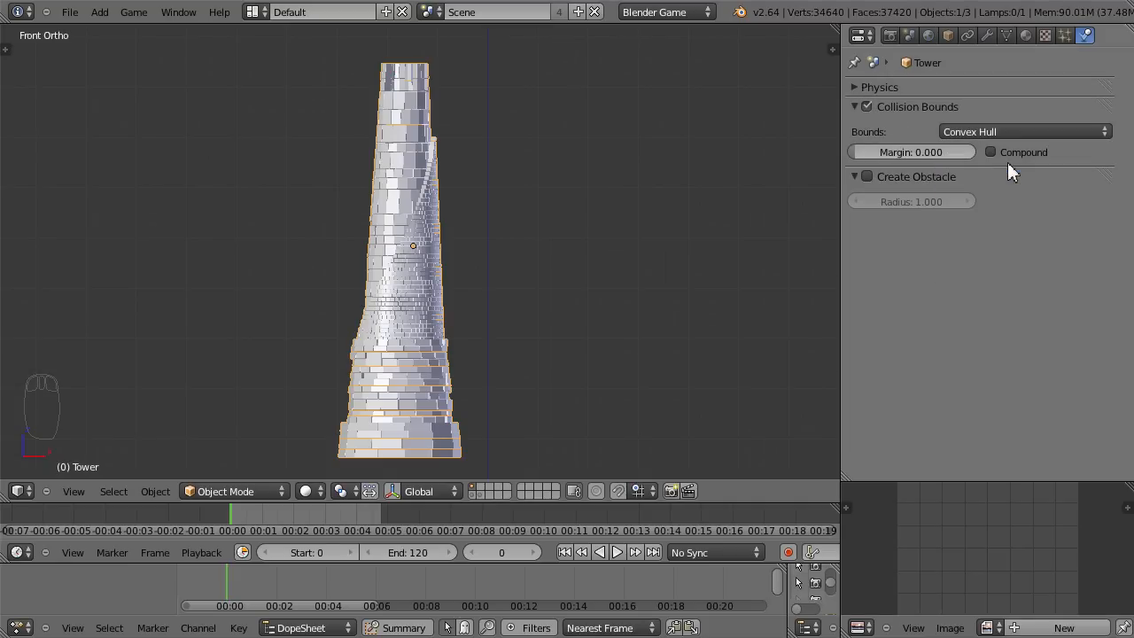
{"action": "left_click", "coordinate": [854, 106]}
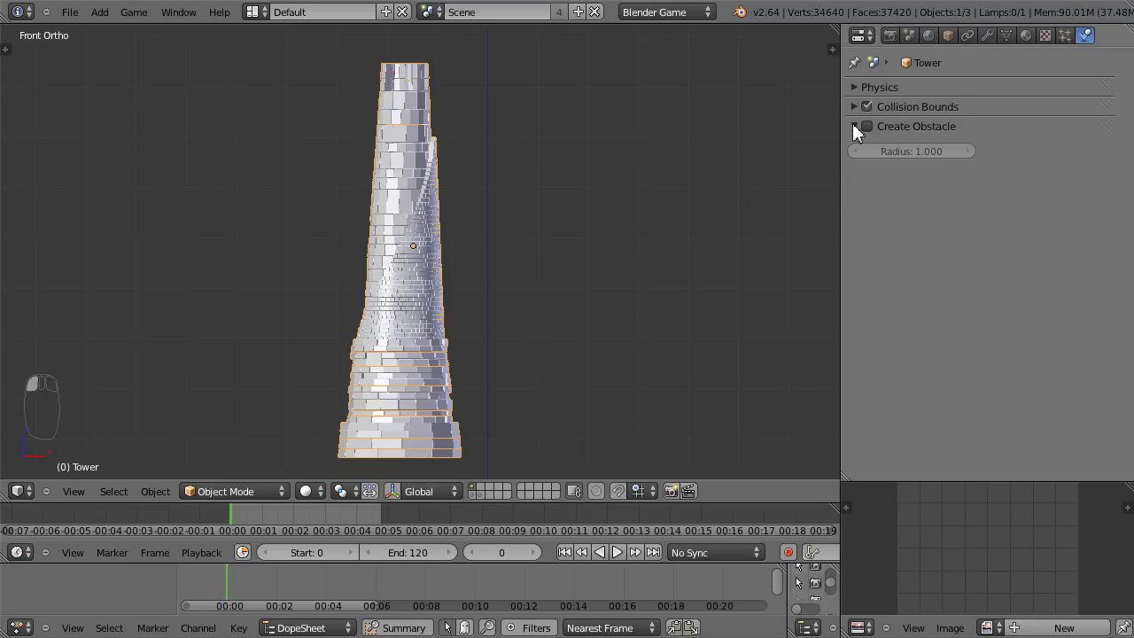
{"action": "left_click", "coordinate": [854, 126]}
{"action": "scroll", "coordinate": [646, 233], "scroll_direction": "up", "scroll_amount": 5}
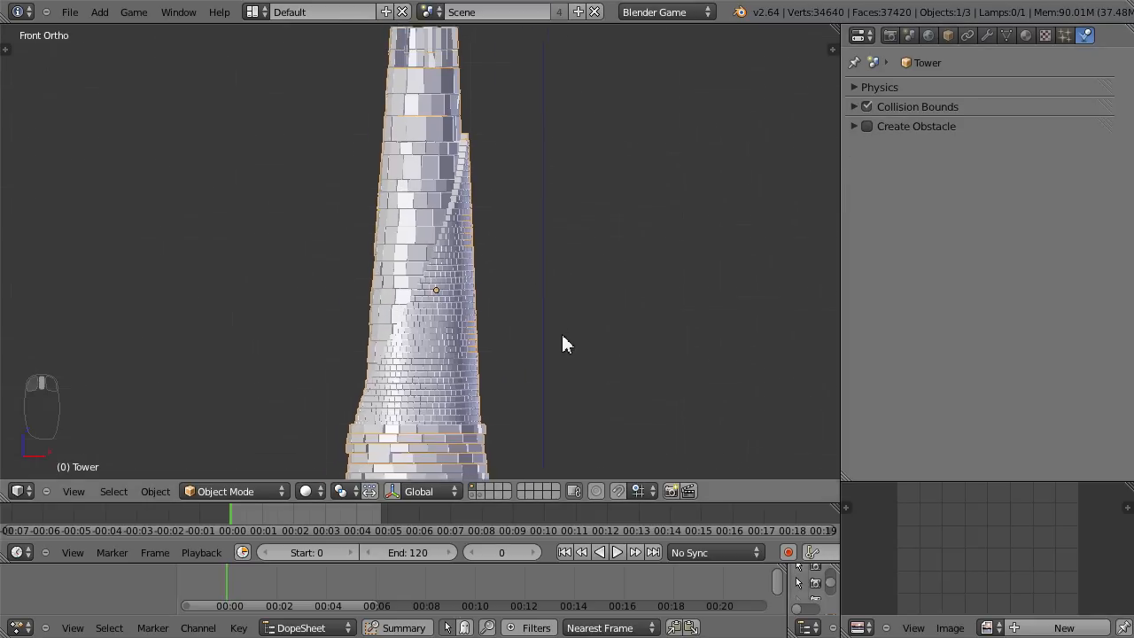
{"action": "scroll", "coordinate": [581, 309], "scroll_direction": "down", "scroll_amount": 1}
{"action": "scroll", "coordinate": [580, 299], "scroll_direction": "down", "scroll_amount": 1}
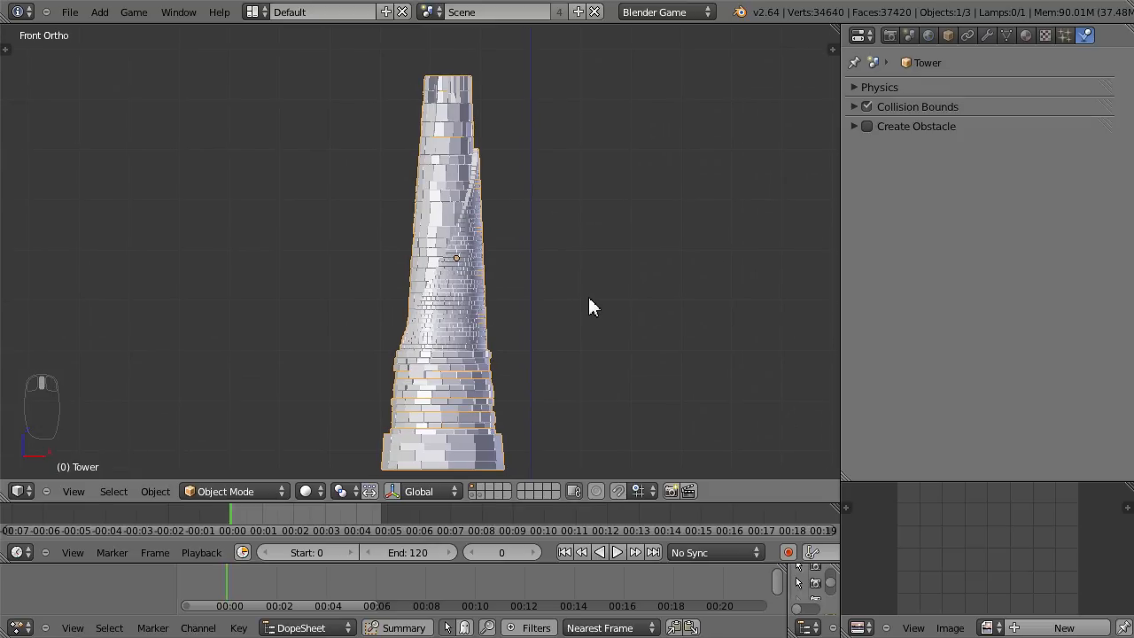
{"action": "scroll", "coordinate": [575, 310], "scroll_direction": "up", "scroll_amount": 3}
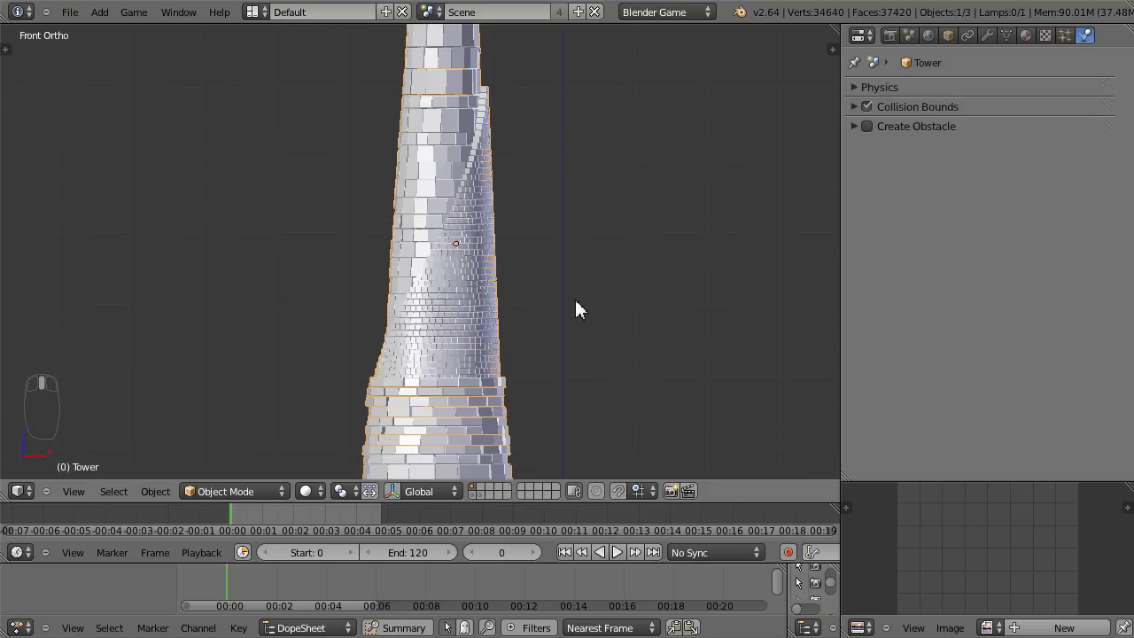
{"action": "scroll", "coordinate": [602, 310], "scroll_direction": "down", "scroll_amount": 2}
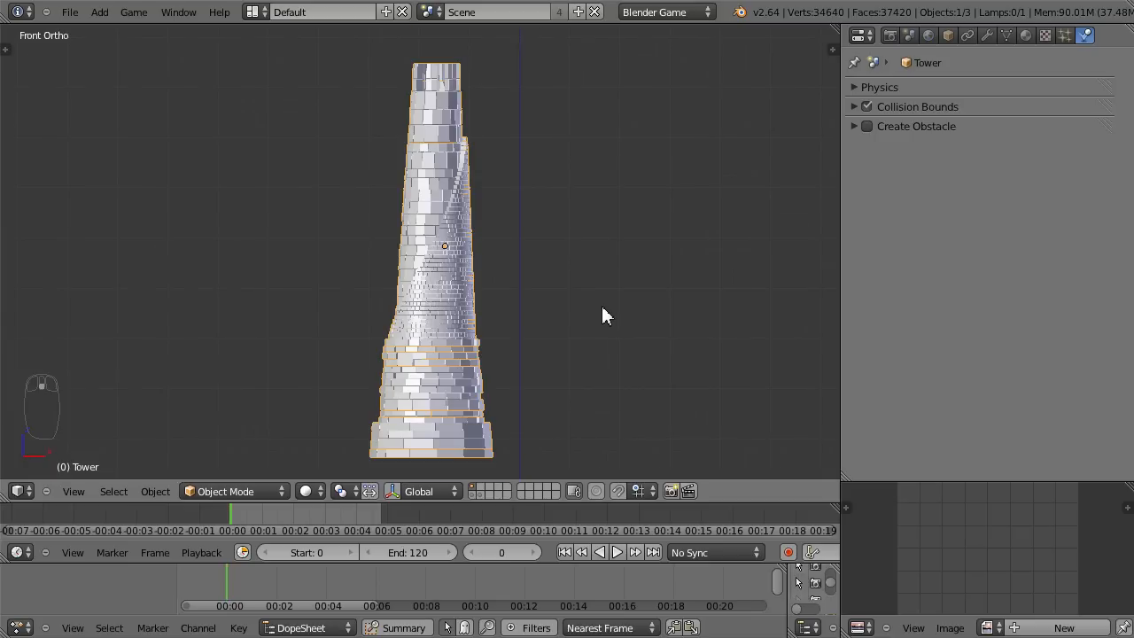
{"action": "scroll", "coordinate": [602, 308], "scroll_direction": "up", "scroll_amount": 2}
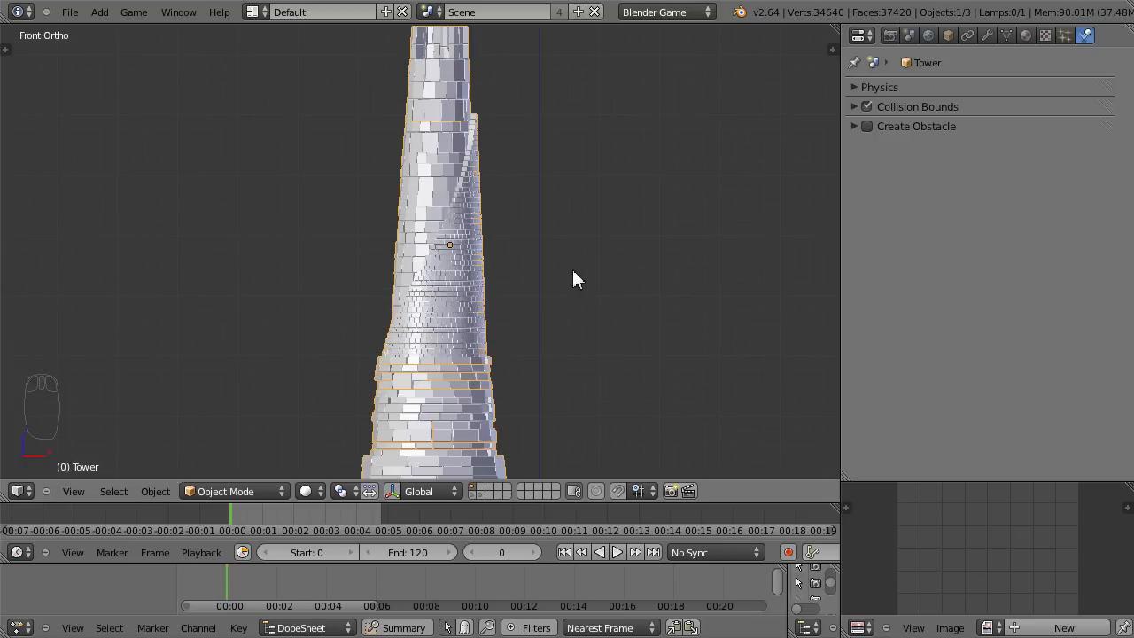
{"action": "mouse_move", "coordinate": [565, 289]}
{"action": "middle_mouse_down", "text": "shift"}
{"action": "mouse_move", "coordinate": [549, 253]}
{"action": "mouse_move", "coordinate": [549, 281]}
{"action": "middle_mouse_up", "text": "shift"}
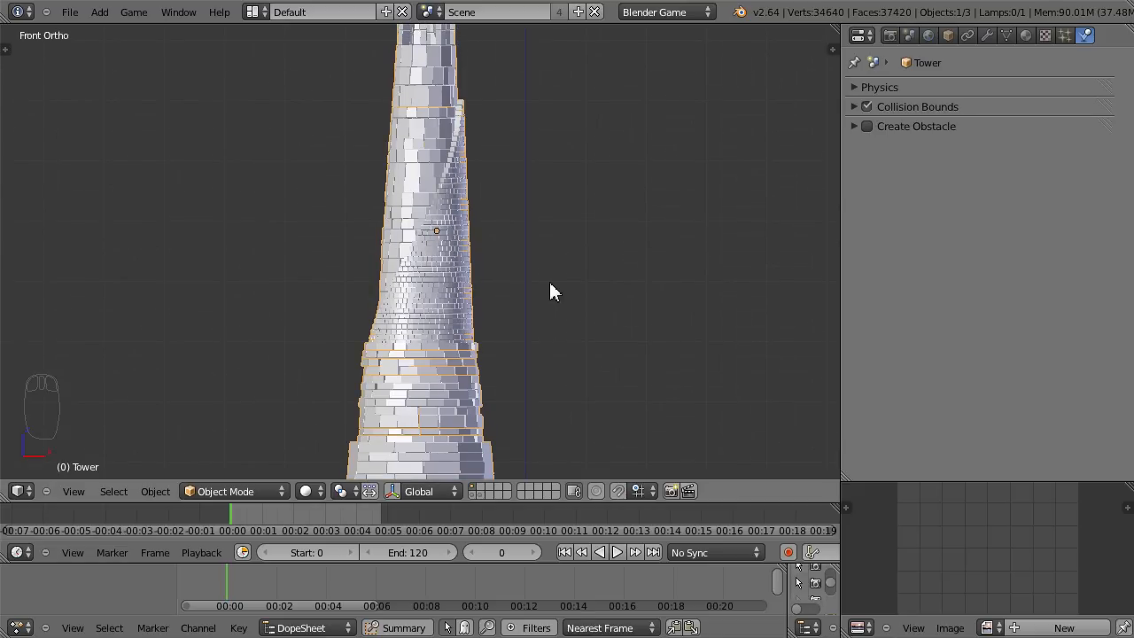
- Separate the whole upper tower mesh by loose parts so that each brick is its own object
{"action": "key", "text": "Tab"}
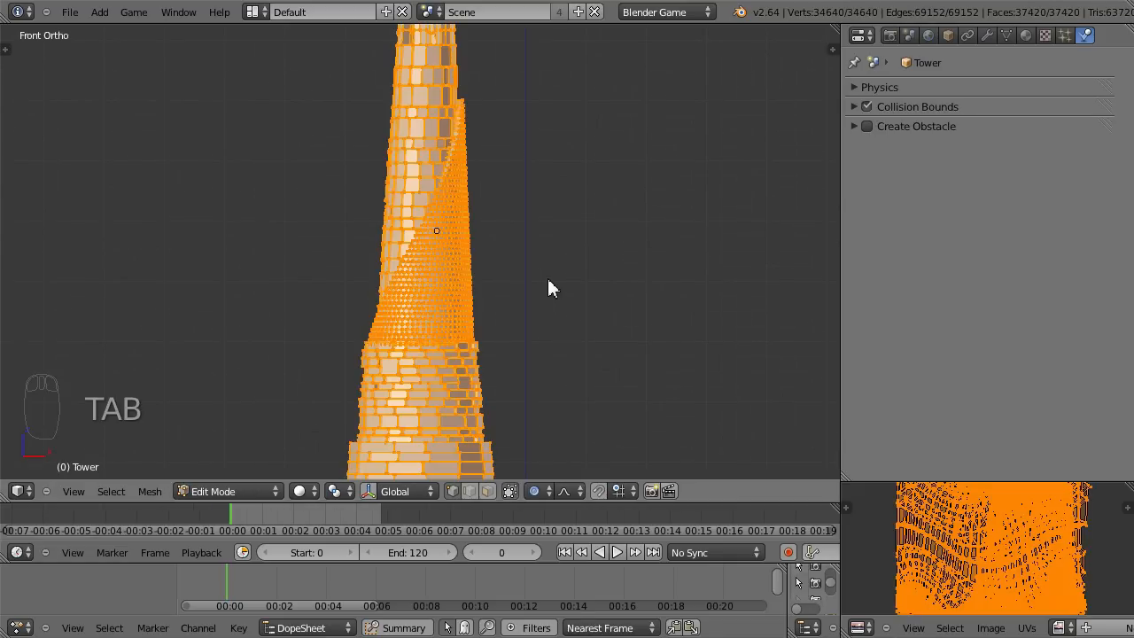
{"action": "left_click", "coordinate": [149, 493]}
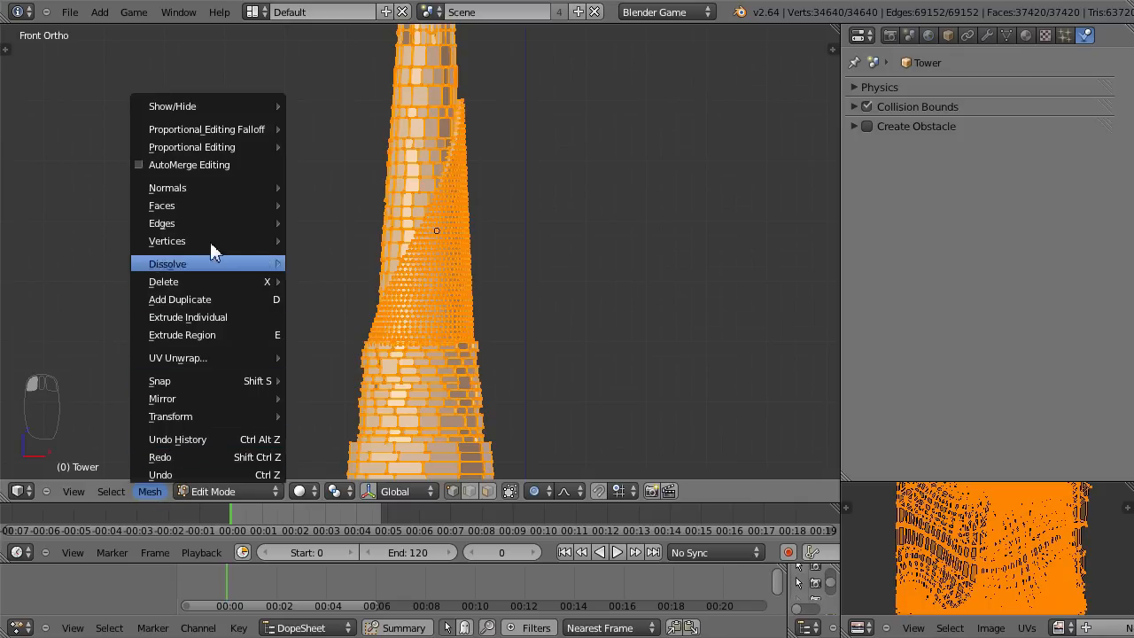
{"action": "mouse_move", "coordinate": [210, 241]}
{"action": "mouse_move", "coordinate": [345, 300]}
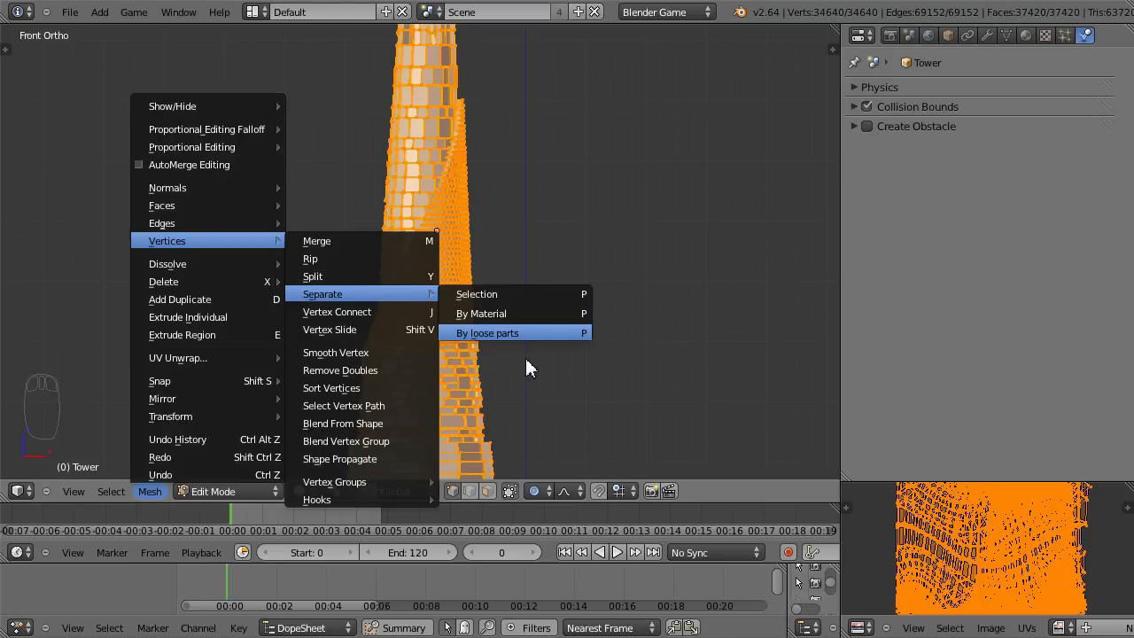
{"action": "key", "text": "Return"}
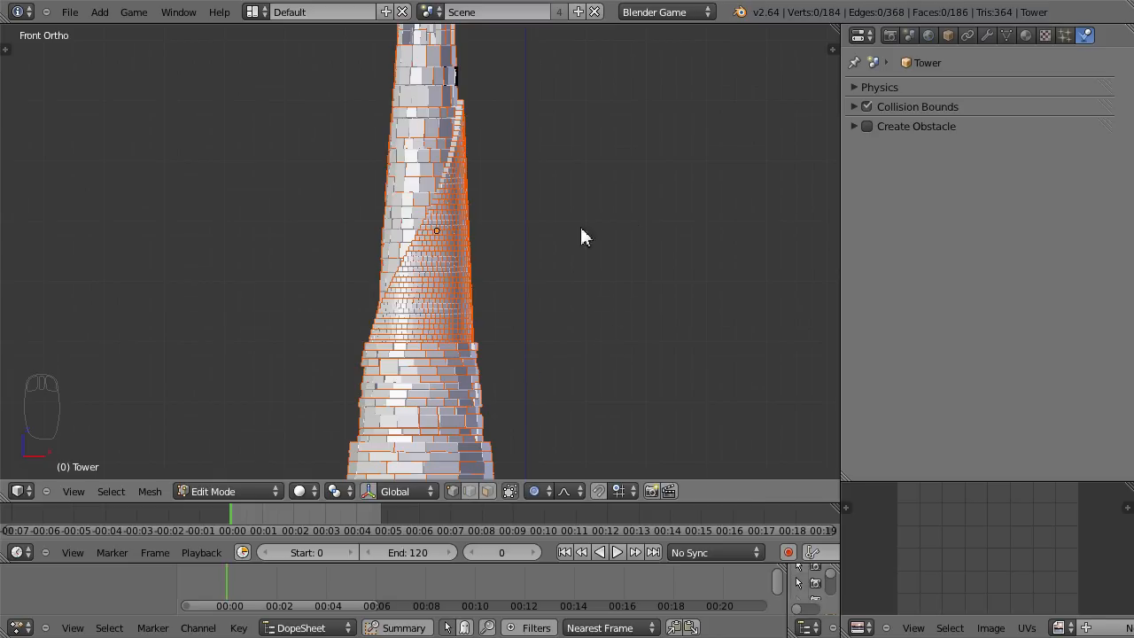
- Return to Object Mode and set the origin of every separated brick to its own geometry
{"action": "middle_click_drag", "start_coordinate": [577, 293], "coordinate": [582, 251]}
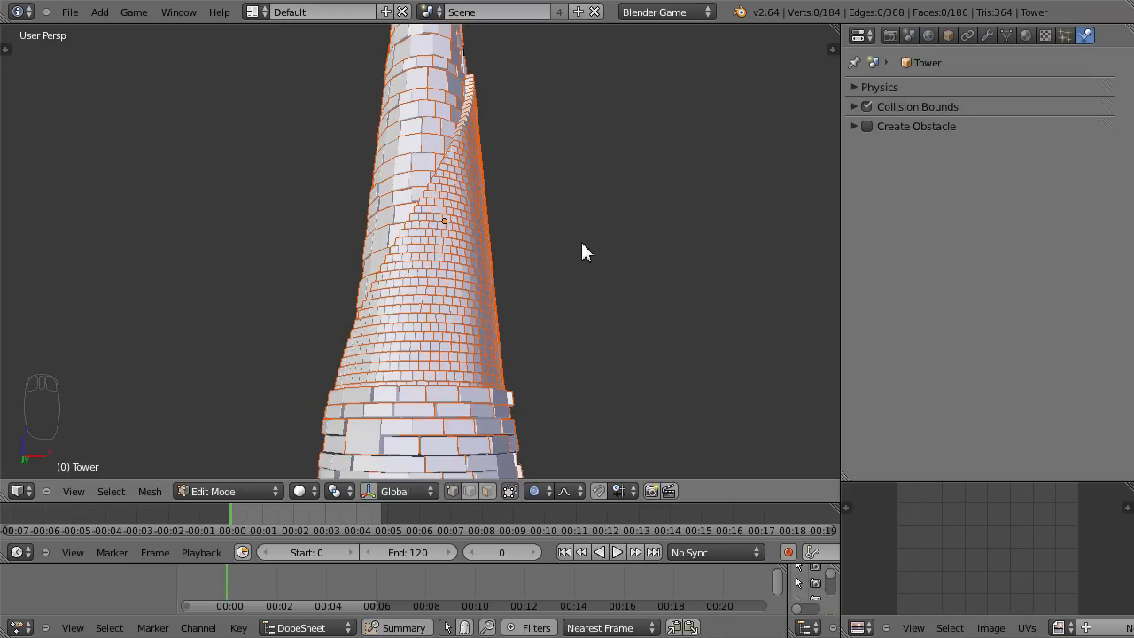
{"action": "left_click", "coordinate": [211, 486]}
{"action": "left_click", "coordinate": [216, 464]}
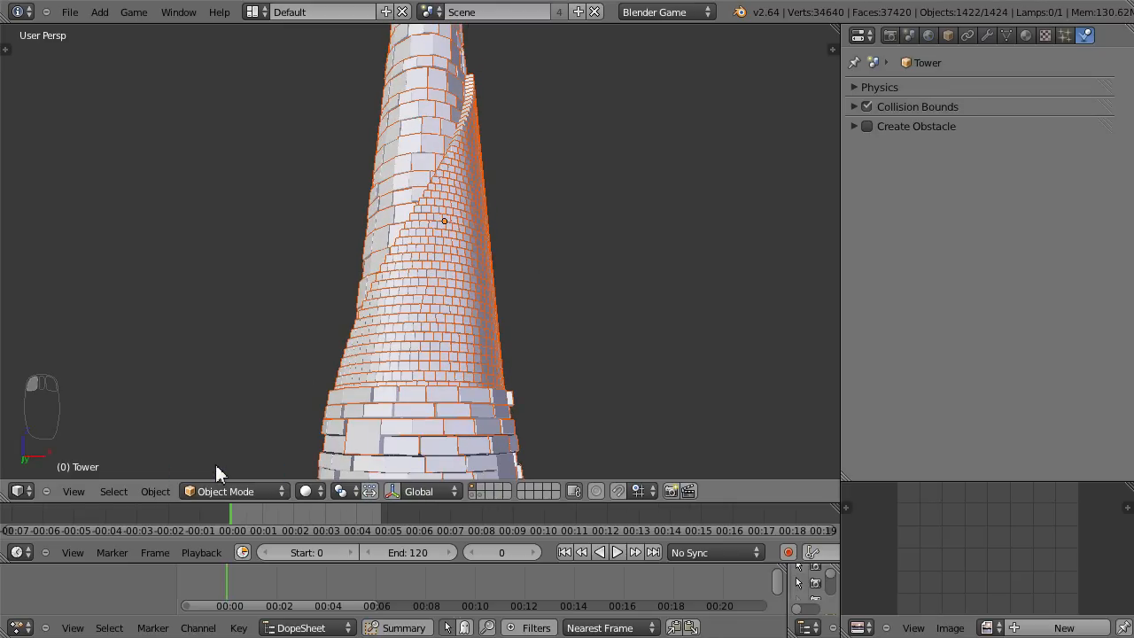
{"action": "left_click", "coordinate": [154, 493]}
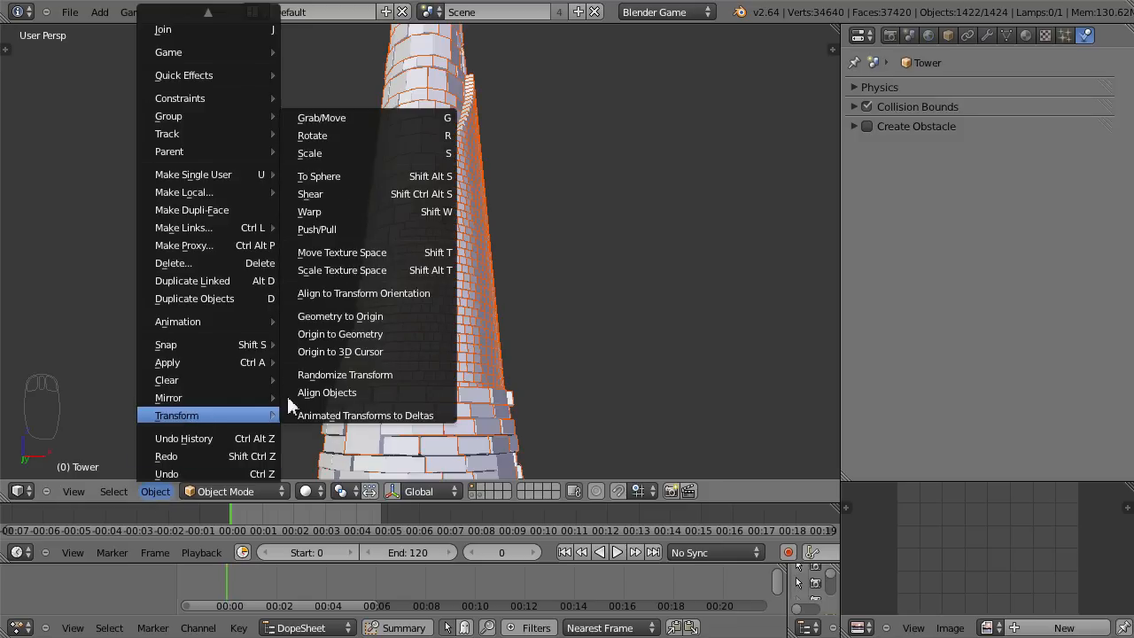
{"action": "left_click", "coordinate": [365, 340]}
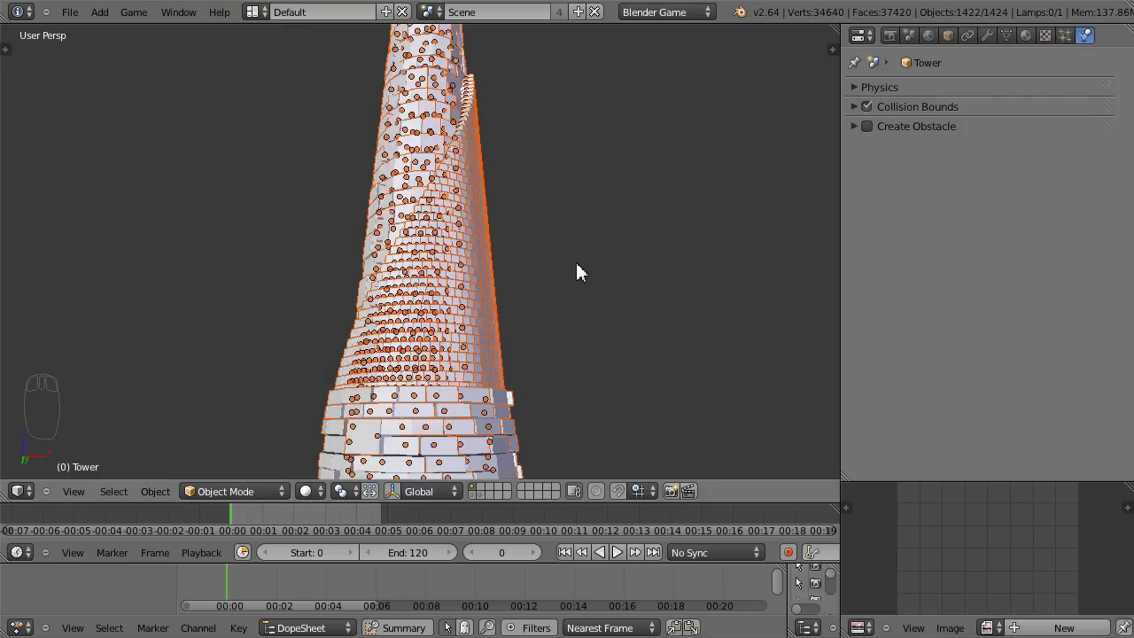
- Examine the brick origins all around the upper tower from several angles and distances
{"action": "middle_click_drag", "start_coordinate": [524, 286], "coordinate": [486, 334]}
{"action": "scroll", "coordinate": [486, 334], "scroll_direction": "down", "scroll_amount": 5}
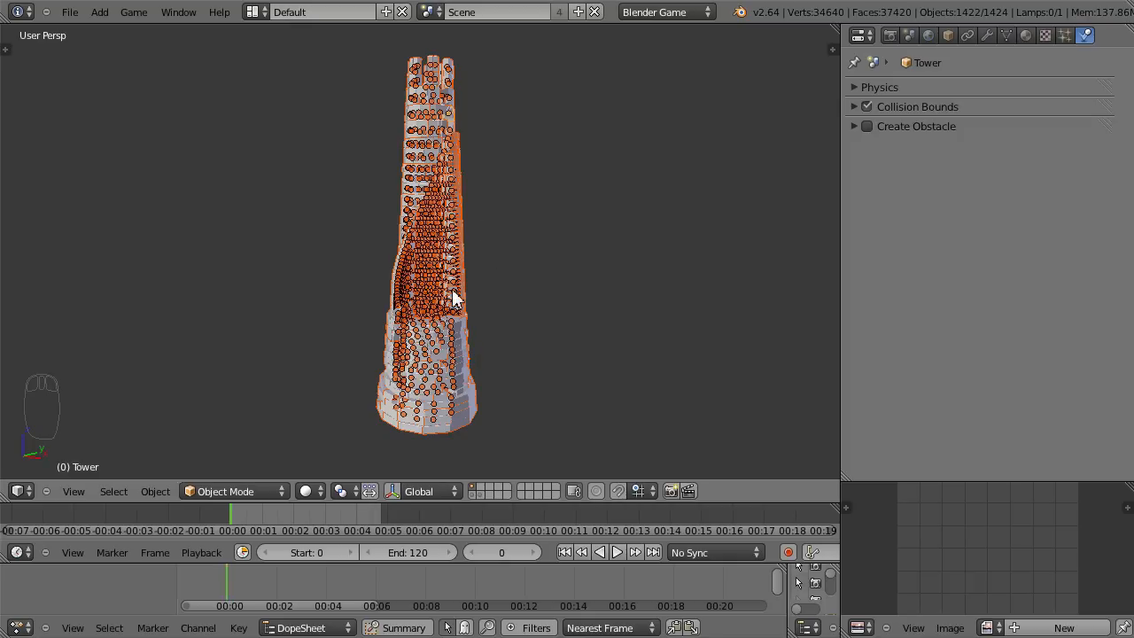
{"action": "scroll", "coordinate": [454, 299], "scroll_direction": "up", "scroll_amount": 3}
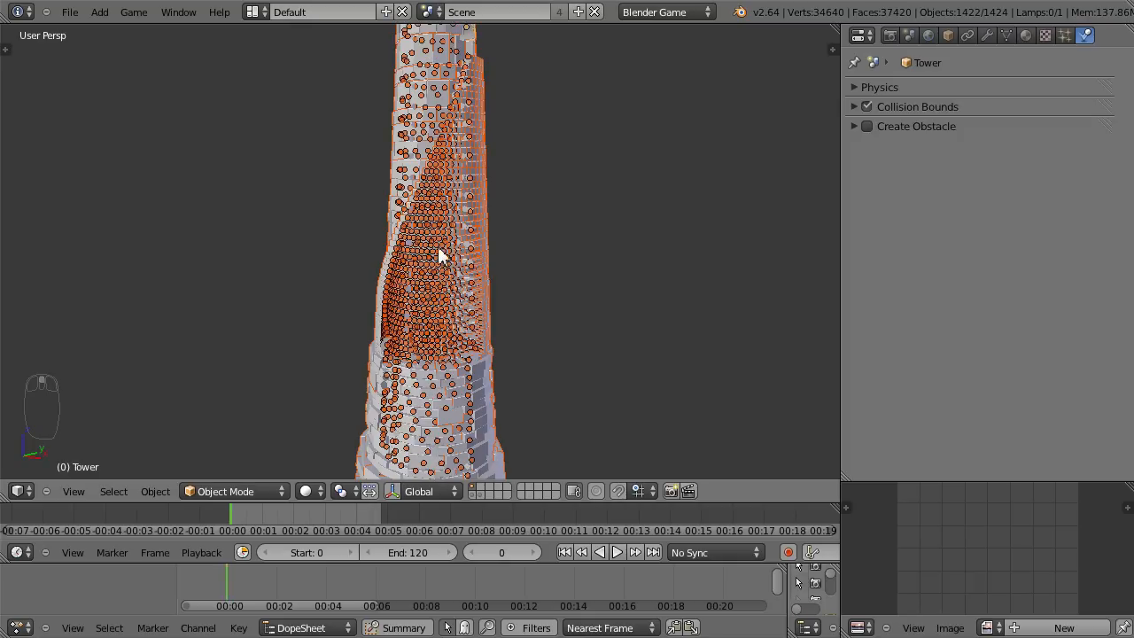
{"action": "middle_click_drag", "start_coordinate": [440, 264], "coordinate": [538, 261]}
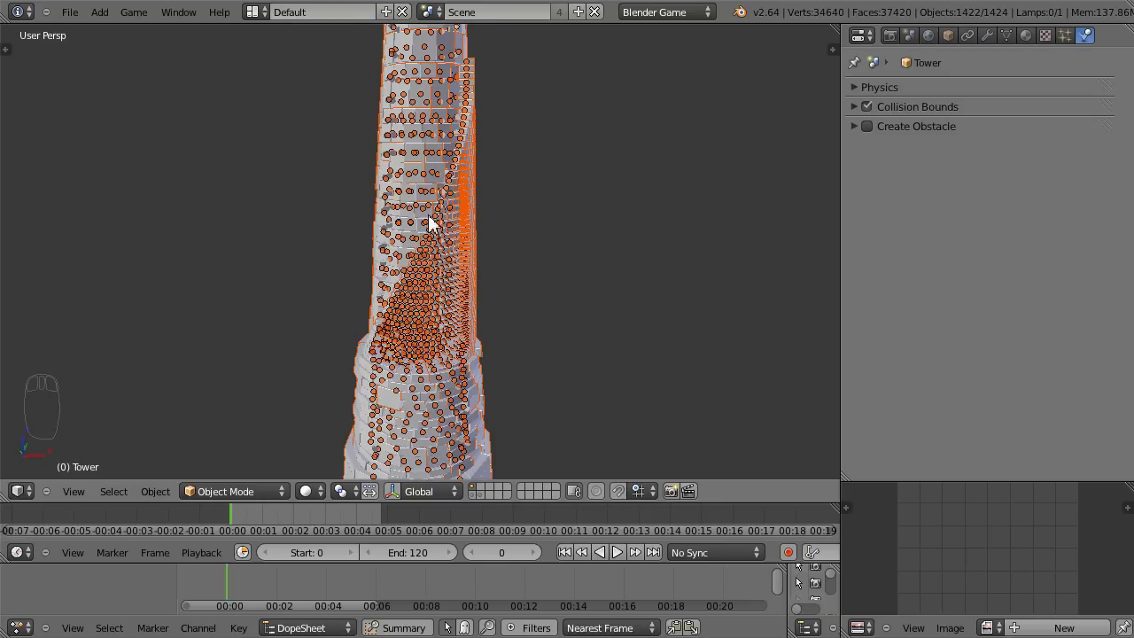
{"action": "middle_click_drag", "start_coordinate": [476, 236], "coordinate": [372, 178]}
{"action": "middle_click_drag", "start_coordinate": [459, 302], "coordinate": [460, 310]}
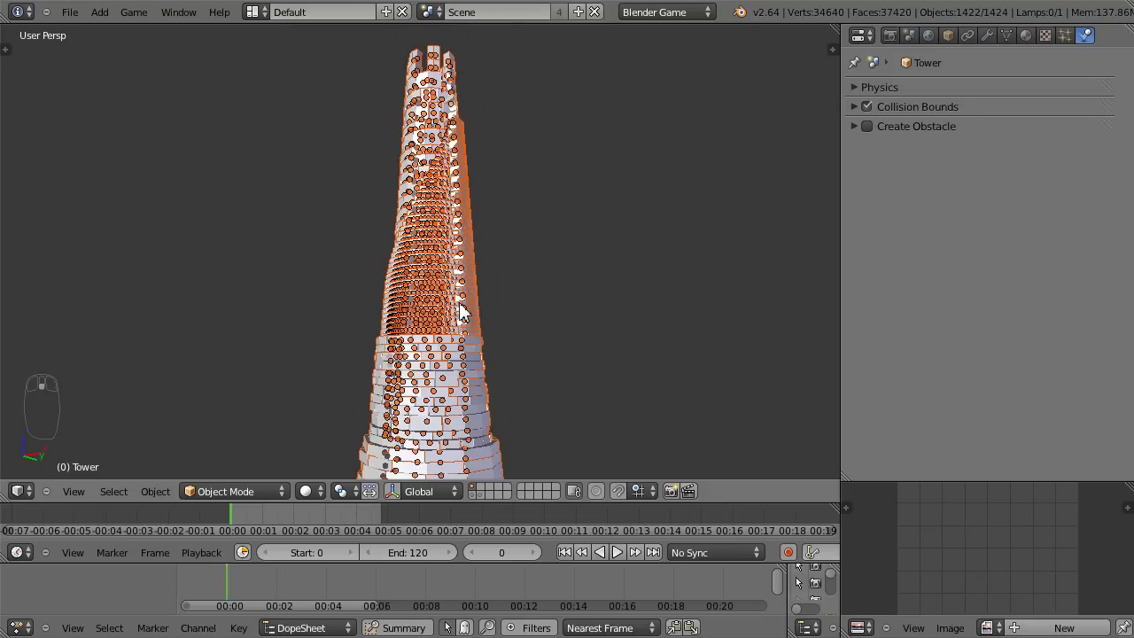
{"action": "scroll", "coordinate": [460, 310], "scroll_direction": "down", "scroll_amount": 2}
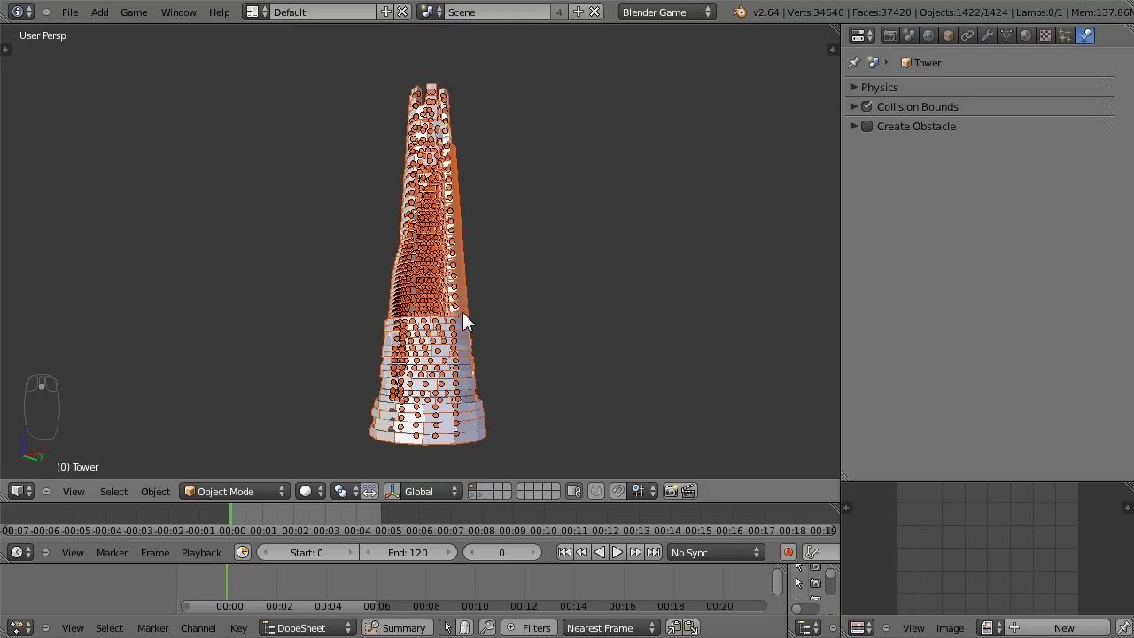
{"action": "scroll", "coordinate": [463, 320], "scroll_direction": "up", "scroll_amount": 2}
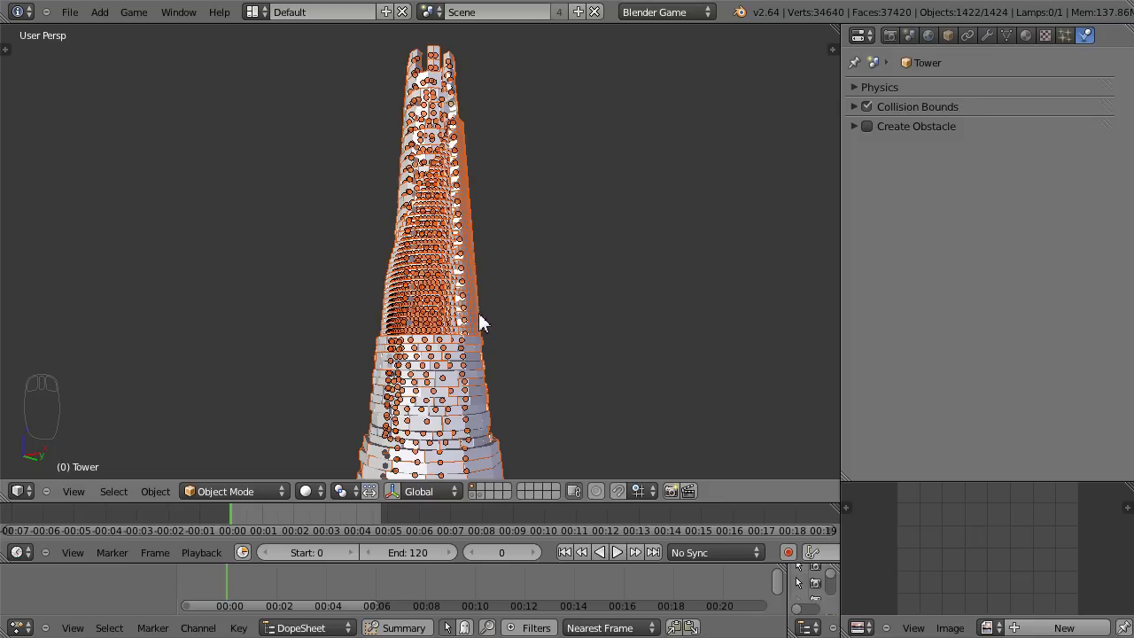
{"action": "middle_click_drag", "start_coordinate": [496, 284], "coordinate": [485, 314]}
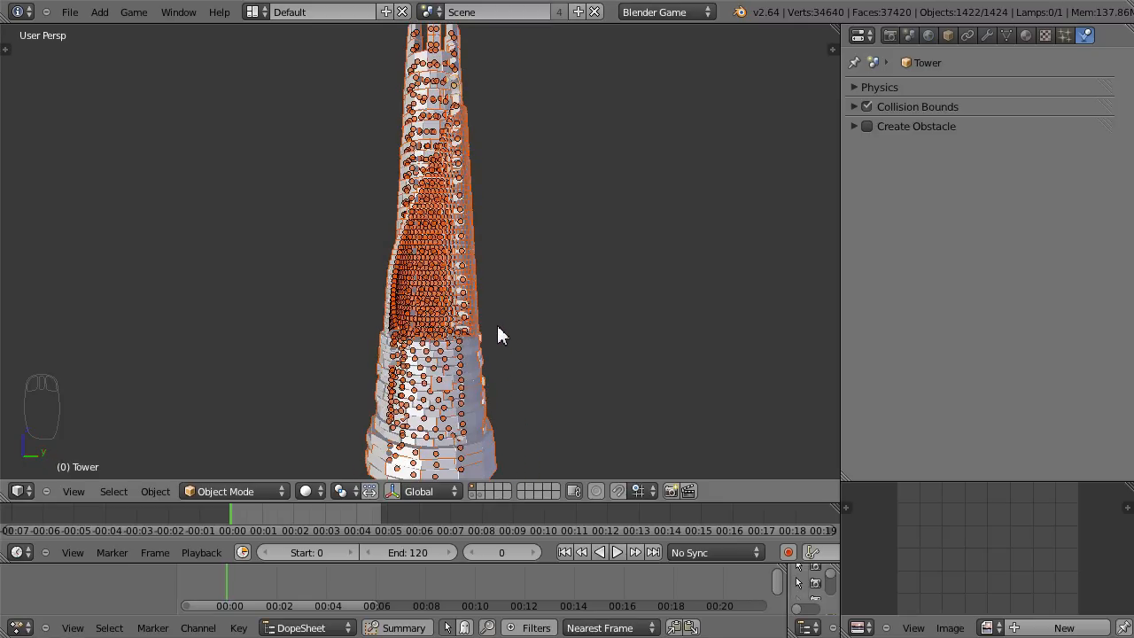
{"action": "scroll", "coordinate": [498, 333], "scroll_direction": "down", "scroll_amount": 2}
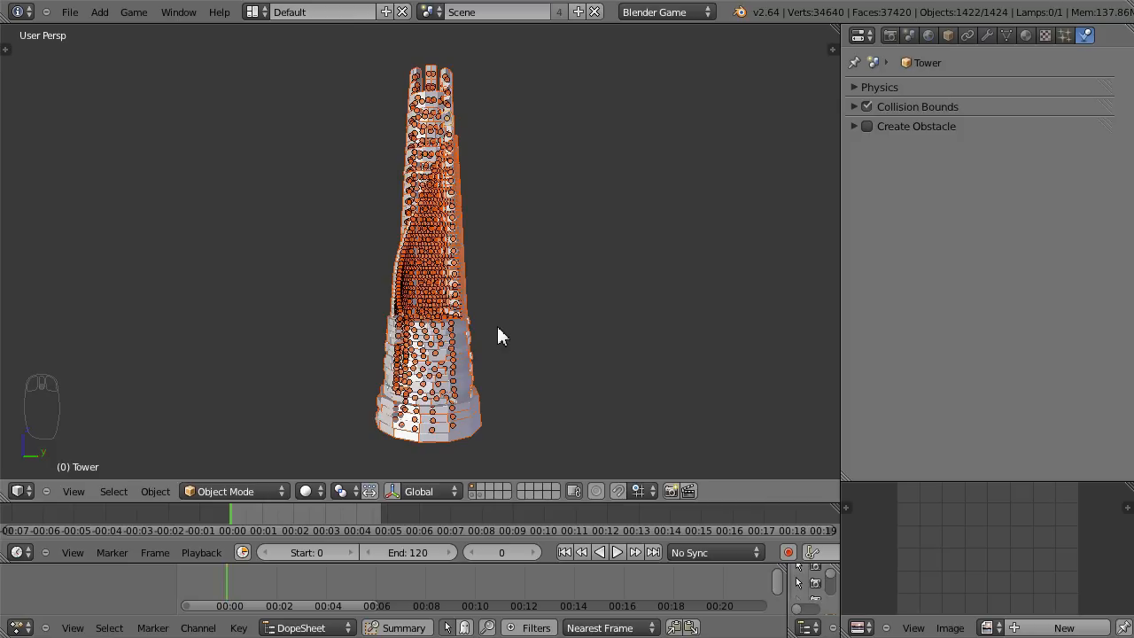
- Show only the tower base's layer, select the base and set its physics type to Rigid Body
{"action": "left_click", "coordinate": [472, 496]}
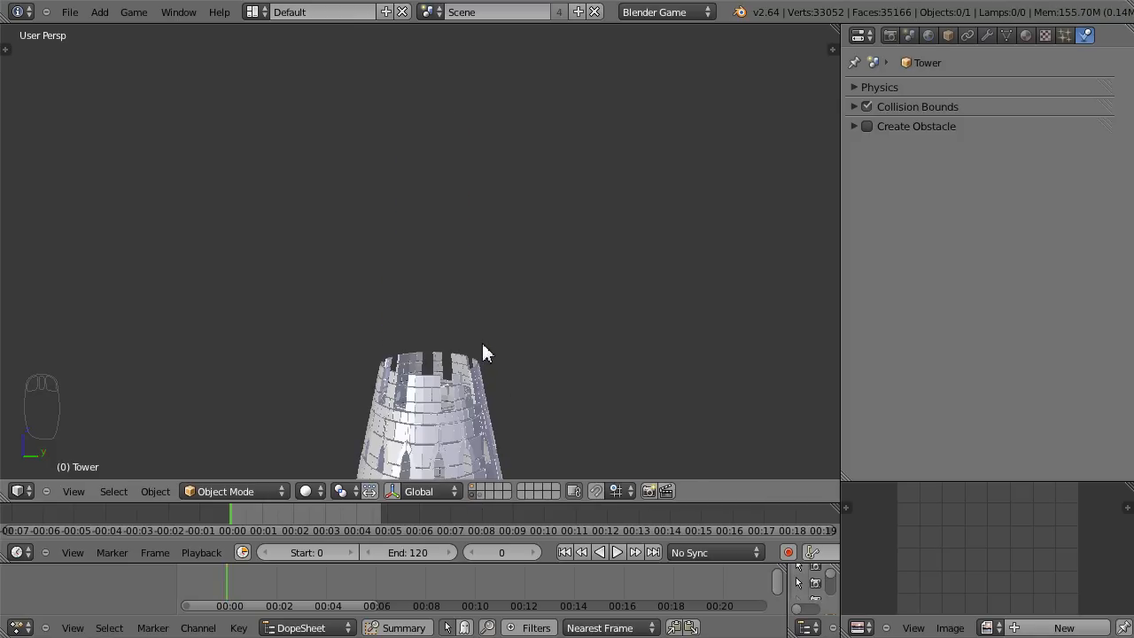
{"action": "middle_click_drag", "start_coordinate": [481, 385], "coordinate": [506, 170], "text": "shift"}
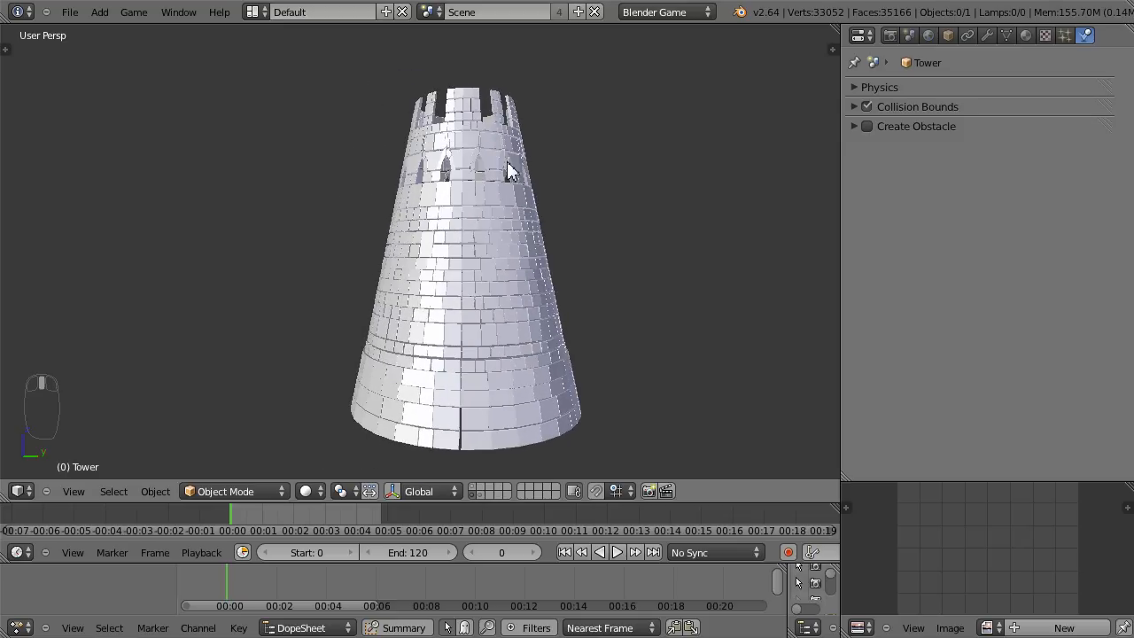
{"action": "left_click", "coordinate": [491, 241]}
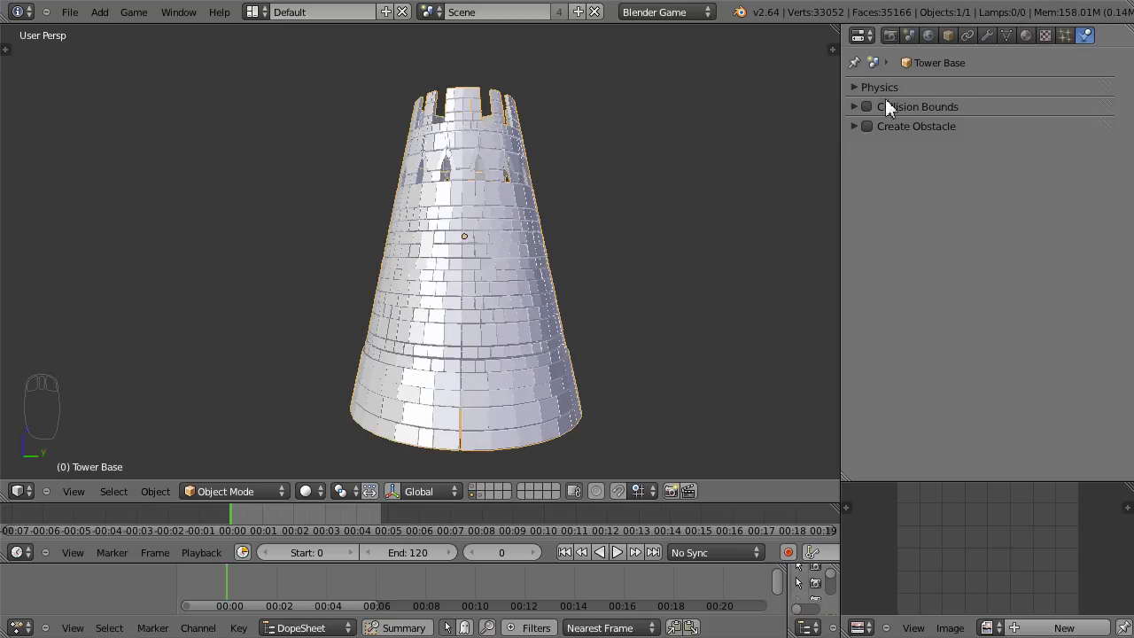
{"action": "left_click", "coordinate": [862, 82]}
{"action": "left_click", "coordinate": [1021, 109]}
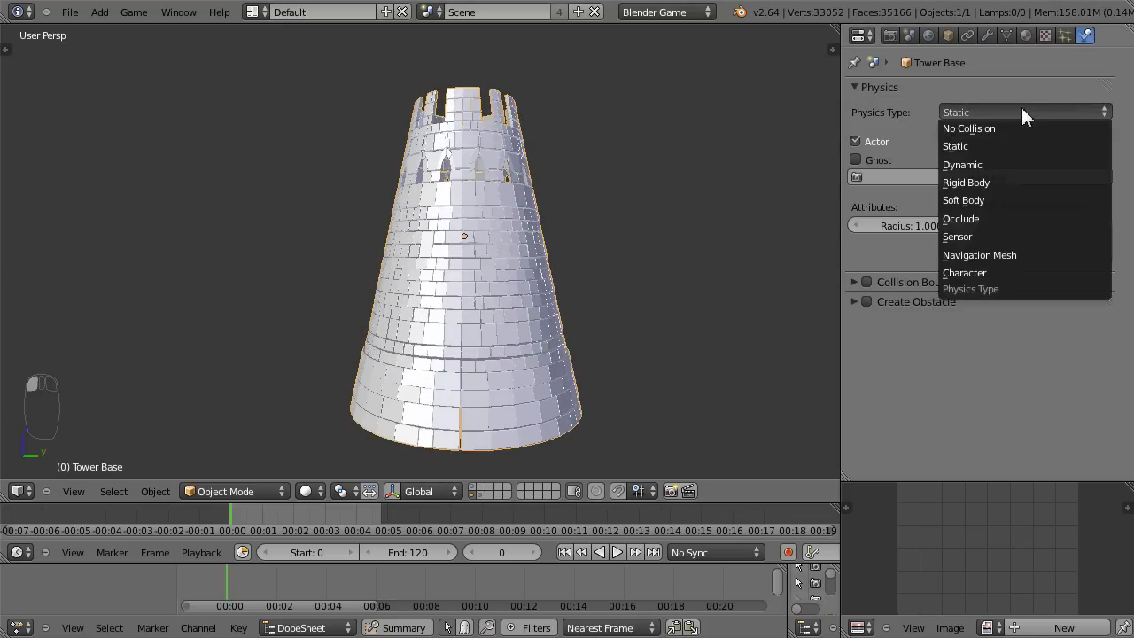
{"action": "left_click", "coordinate": [989, 184]}
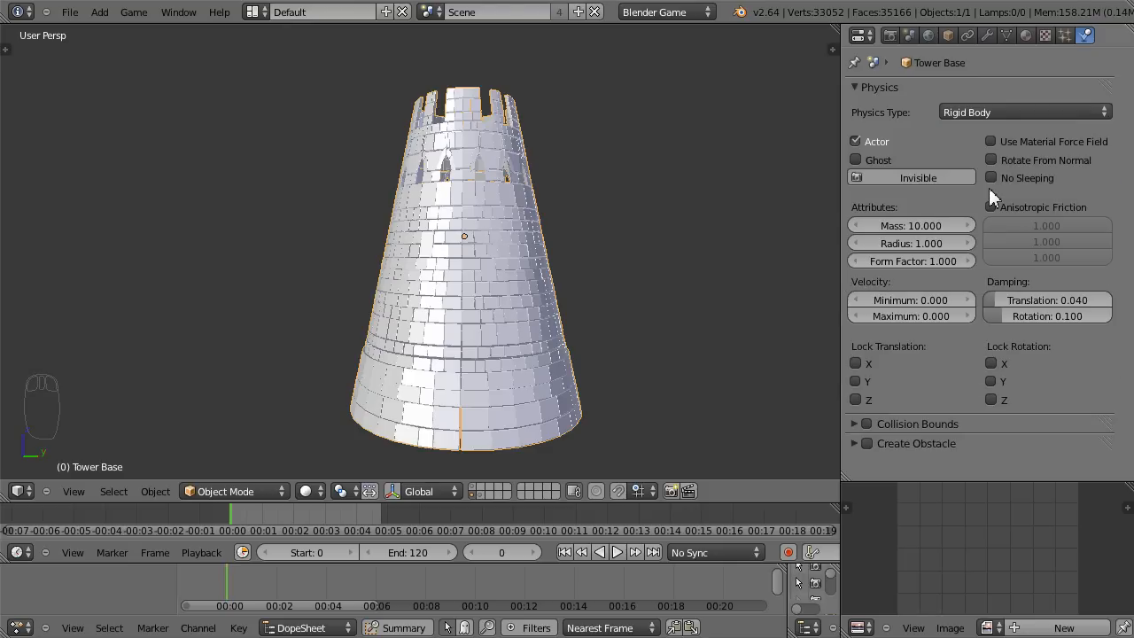
- Enable collision bounds for the tower base with the Convex Hull shape and collapse those settings
{"action": "left_click", "coordinate": [866, 423]}
{"action": "left_click", "coordinate": [1014, 449]}
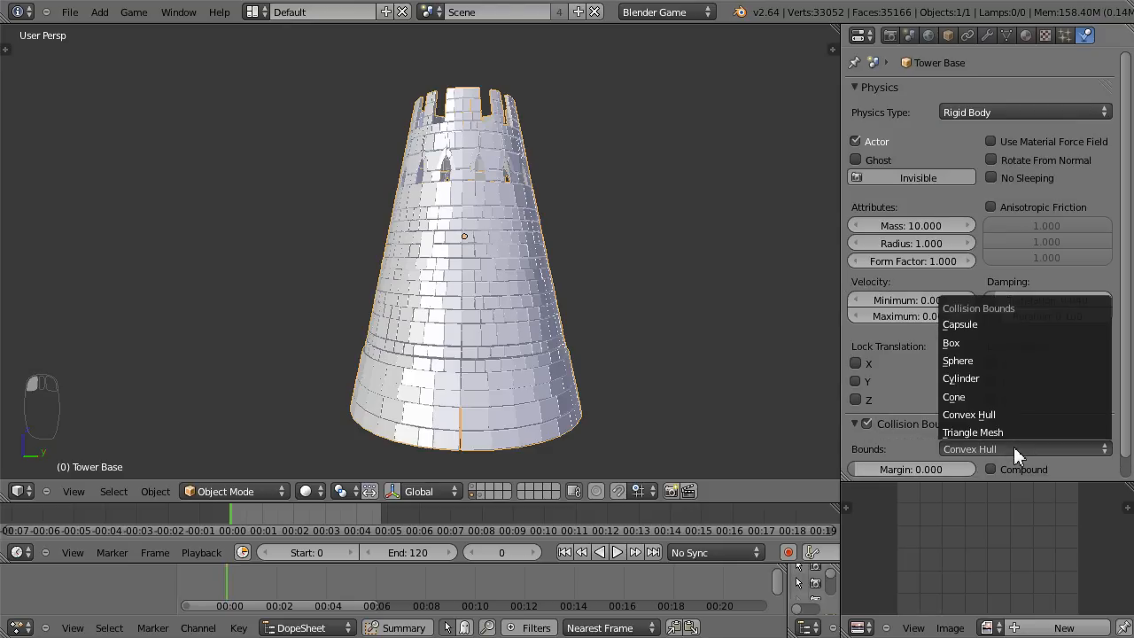
{"action": "left_click", "coordinate": [1014, 415]}
{"action": "left_click", "coordinate": [855, 423]}
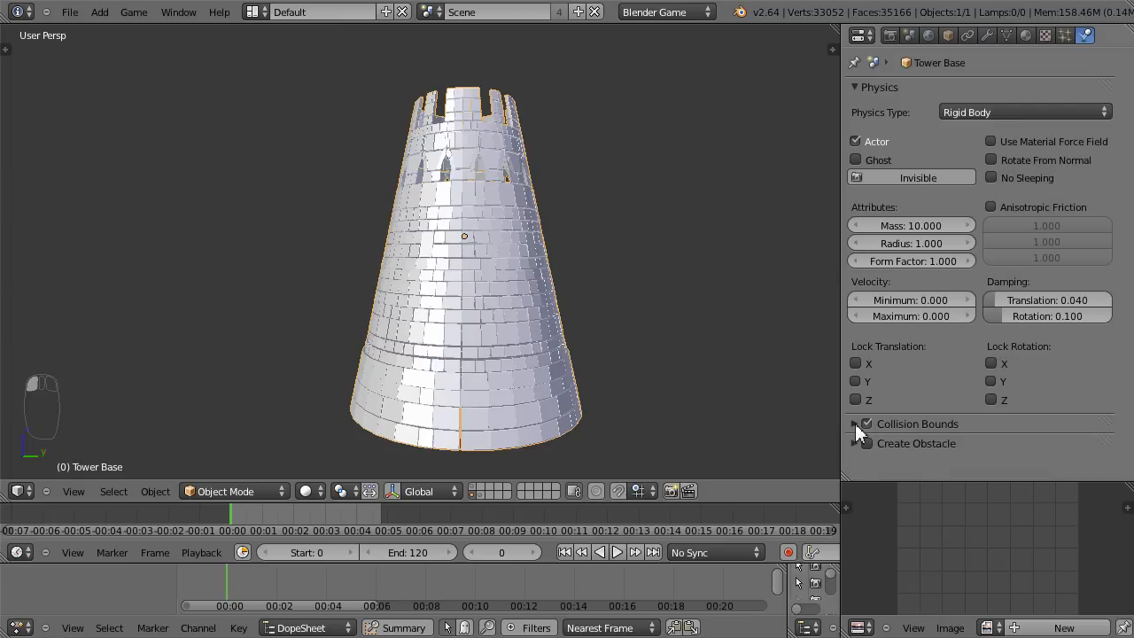
- Collapse the physics settings and separate the whole tower base mesh into individual bricks by loose parts in Edit Mode
{"action": "left_click", "coordinate": [851, 89]}
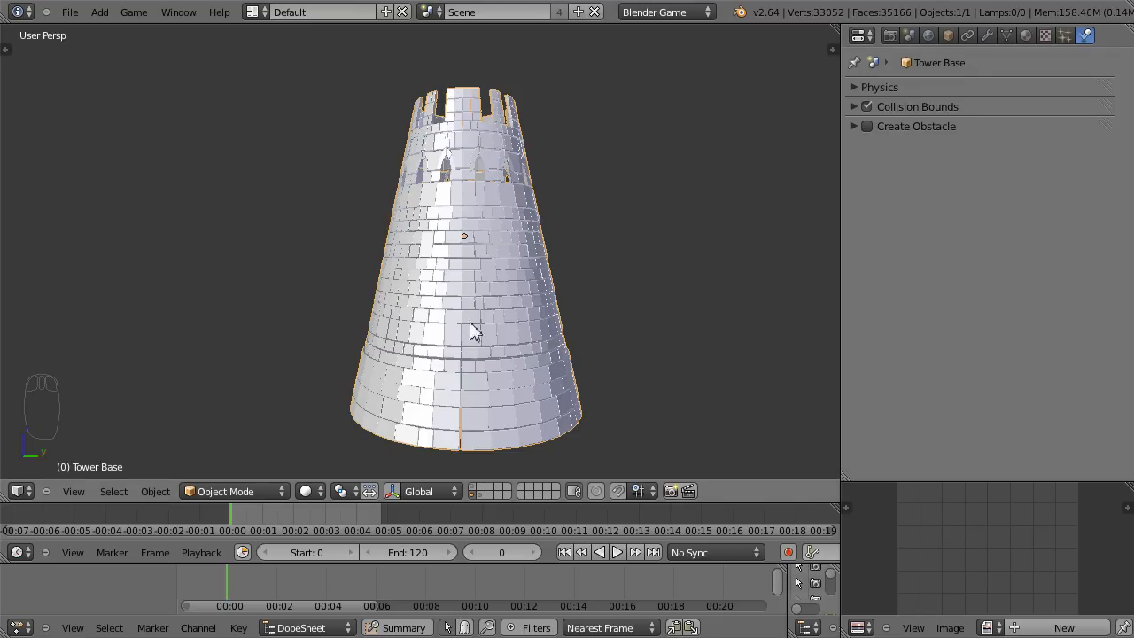
{"action": "left_click", "coordinate": [245, 492]}
{"action": "left_click", "coordinate": [219, 454]}
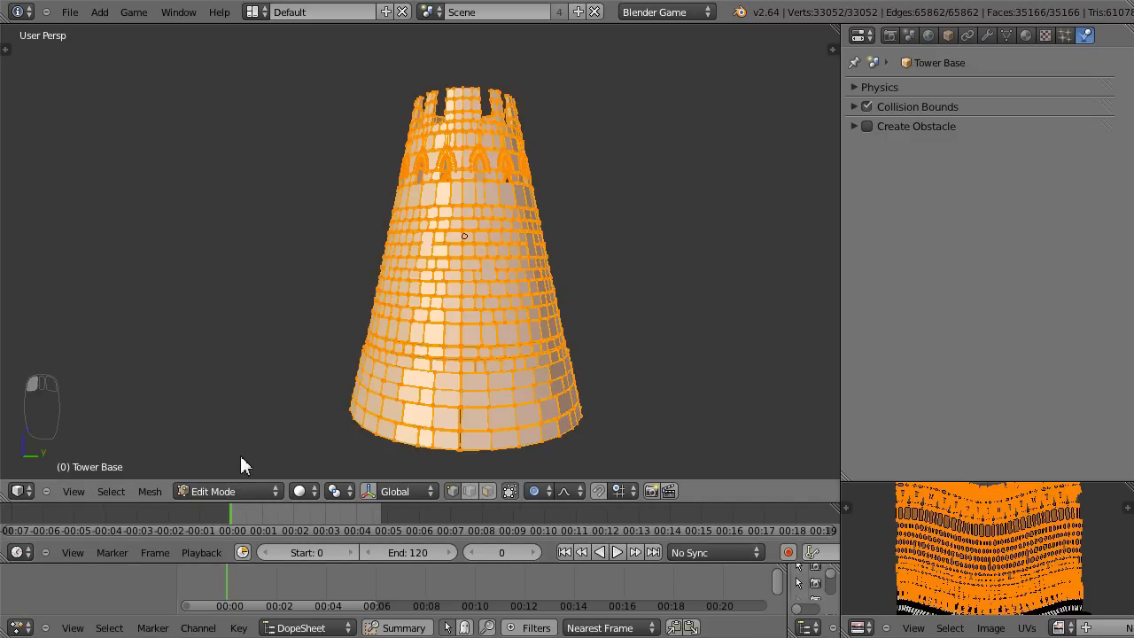
{"action": "left_click", "coordinate": [149, 491]}
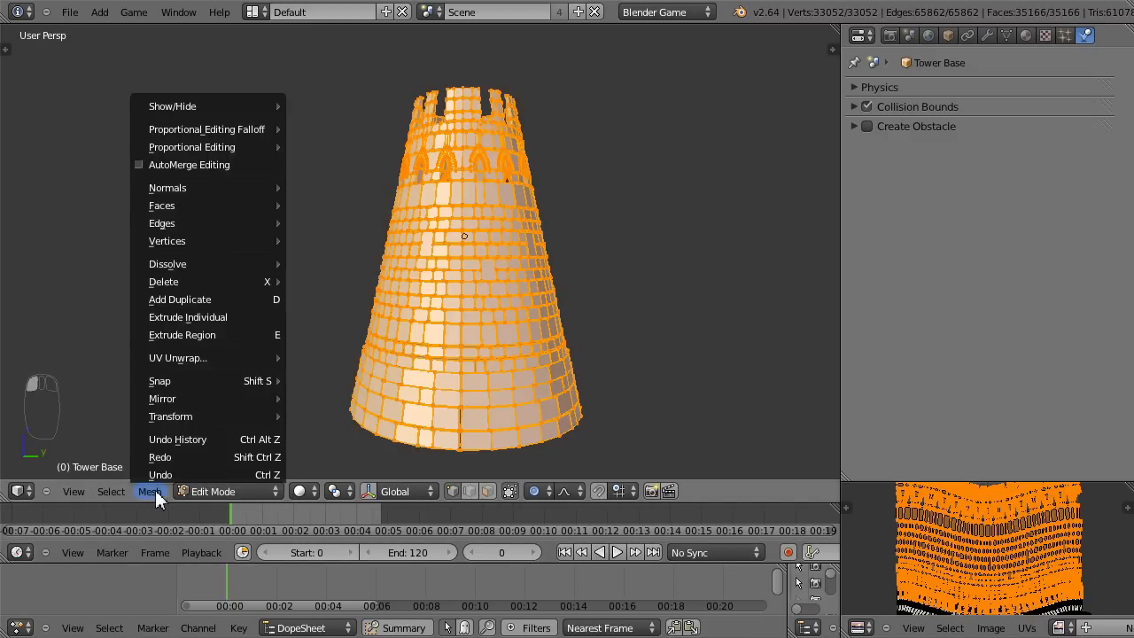
{"action": "mouse_move", "coordinate": [186, 236]}
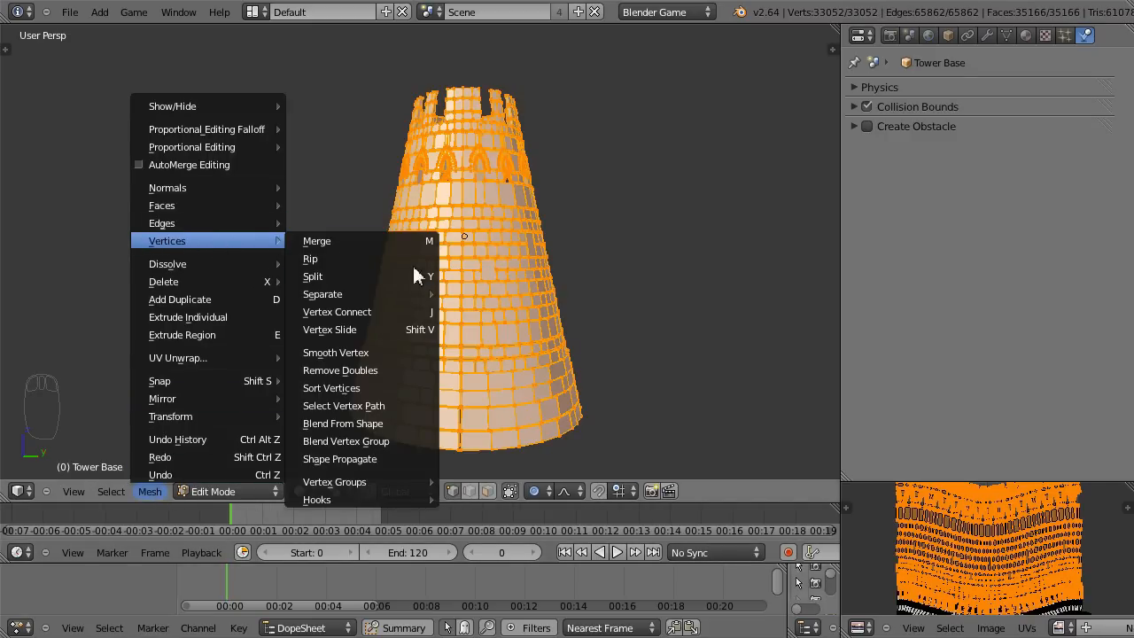
{"action": "mouse_move", "coordinate": [395, 295]}
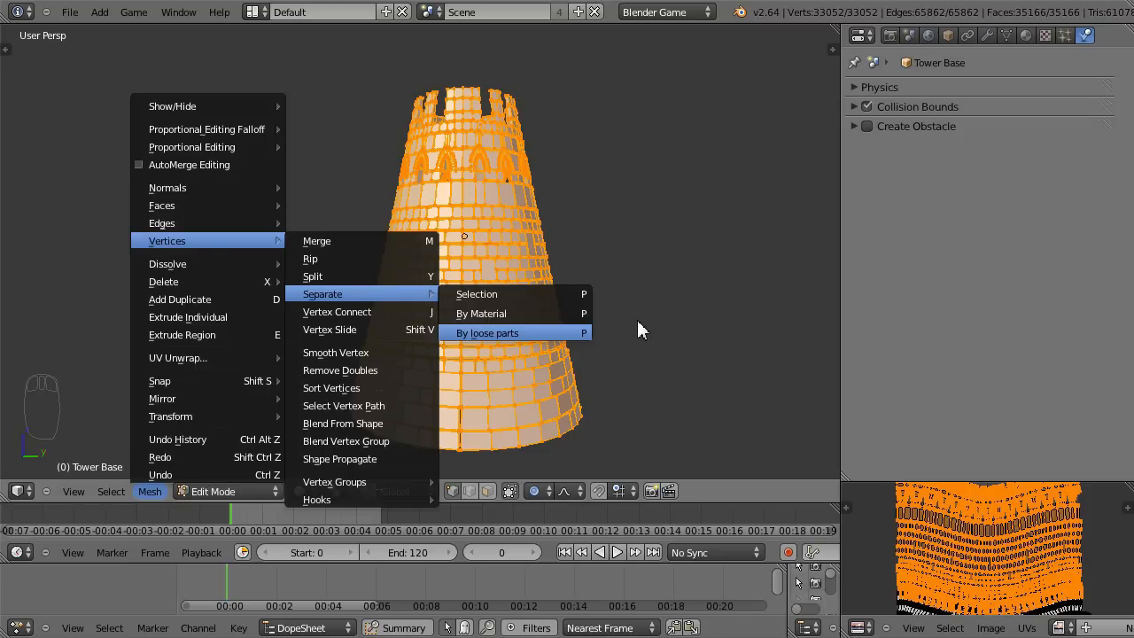
{"action": "key", "text": "Return"}
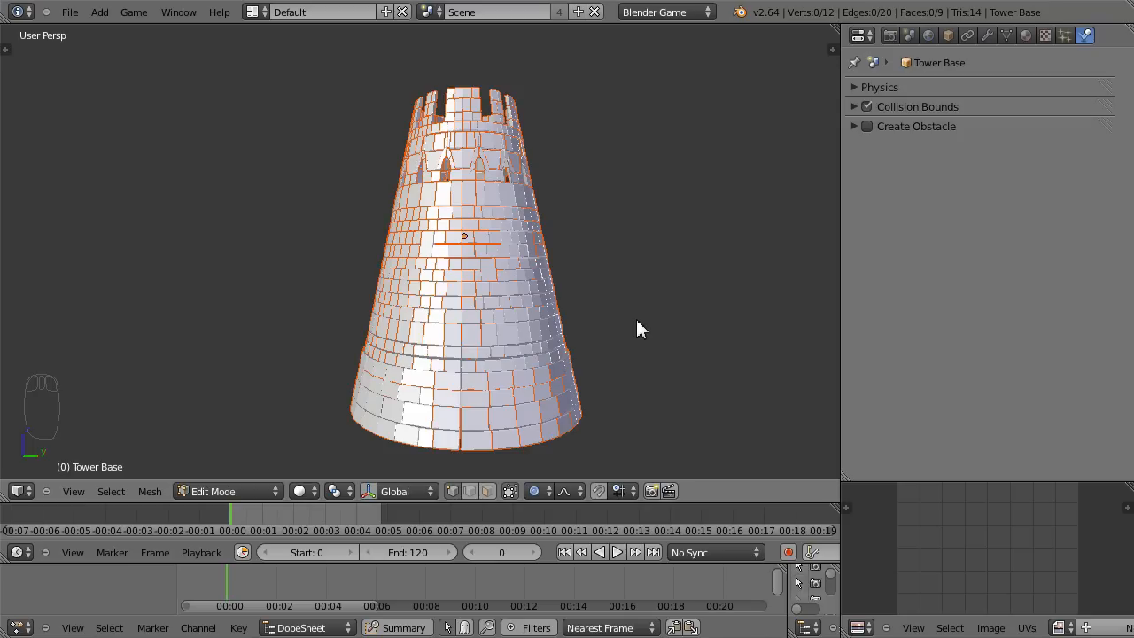
{"action": "mouse_move", "coordinate": [522, 359]}
{"action": "middle_mouse_down"}
{"action": "mouse_move", "coordinate": [514, 390]}
{"action": "mouse_move", "coordinate": [552, 355]}
{"action": "middle_mouse_up"}
{"action": "scroll", "coordinate": [555, 346], "scroll_direction": "up", "scroll_amount": 1}
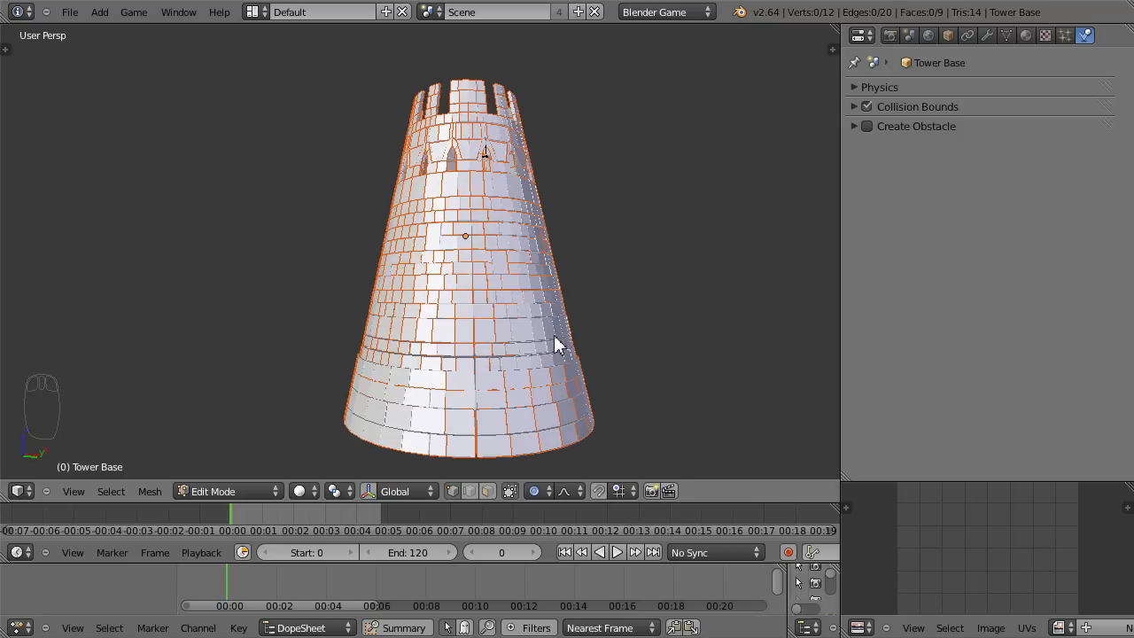
- Return to Object Mode and set each separated tower base brick's origin to its own geometry
{"action": "left_click", "coordinate": [210, 493]}
{"action": "left_click", "coordinate": [217, 468]}
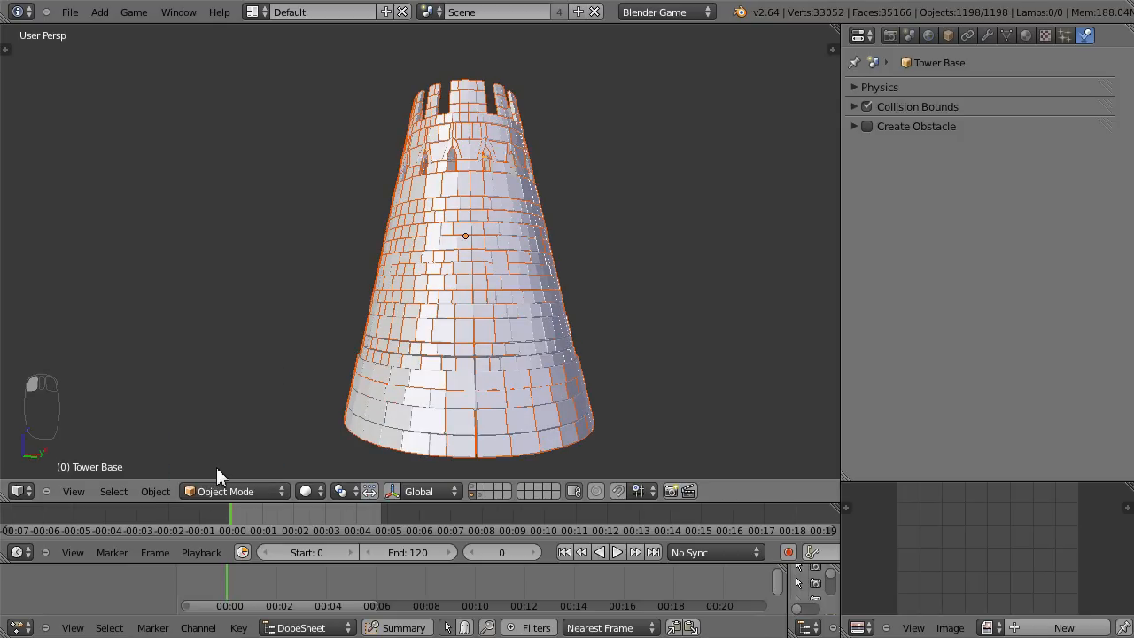
{"action": "left_click", "coordinate": [155, 491]}
{"action": "mouse_move", "coordinate": [190, 415]}
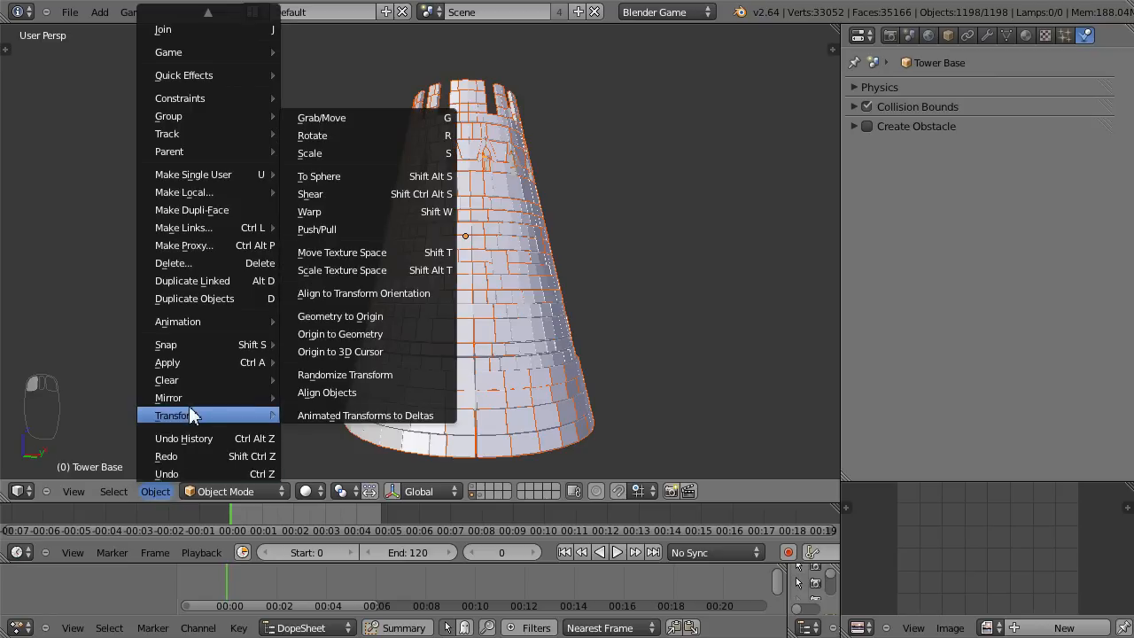
{"action": "left_click", "coordinate": [350, 335]}
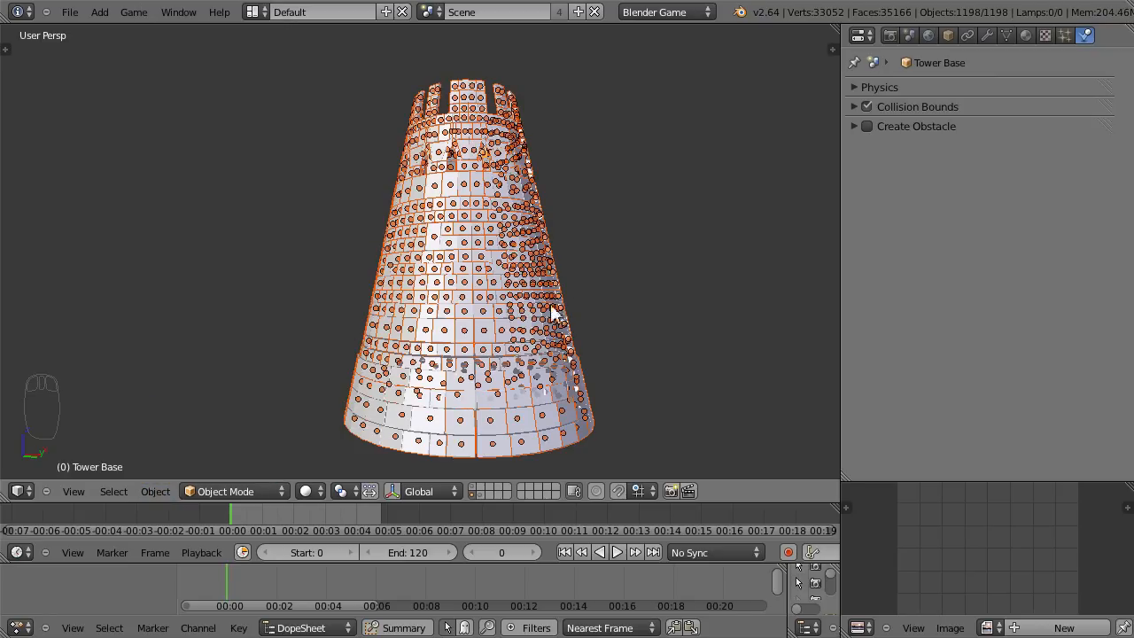
{"action": "middle_click_drag", "start_coordinate": [552, 324], "coordinate": [510, 326]}
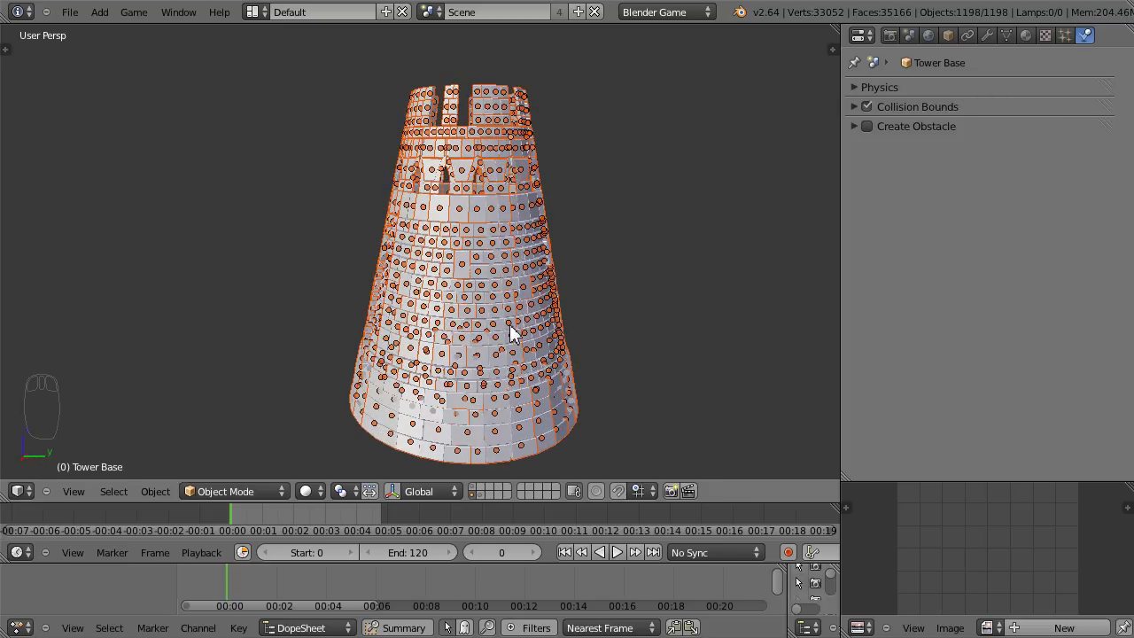
- Show the terrain and upper tower layers together with the tower base, and deselect all bricks
{"action": "left_click", "coordinate": [481, 494], "text": "shift"}
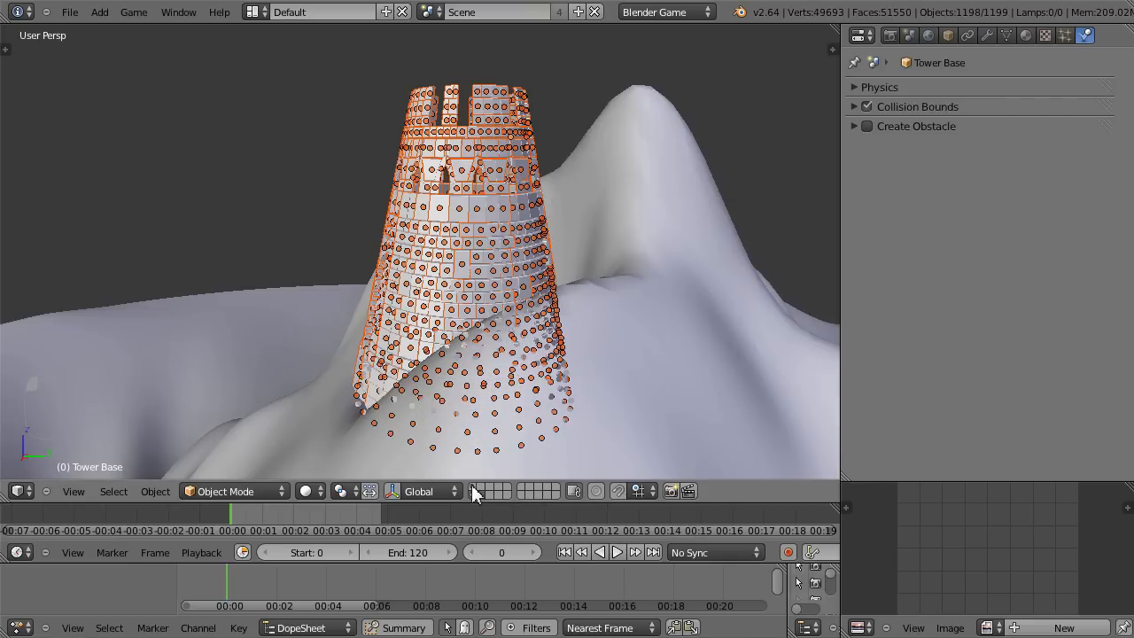
{"action": "left_click", "coordinate": [474, 492], "text": "shift"}
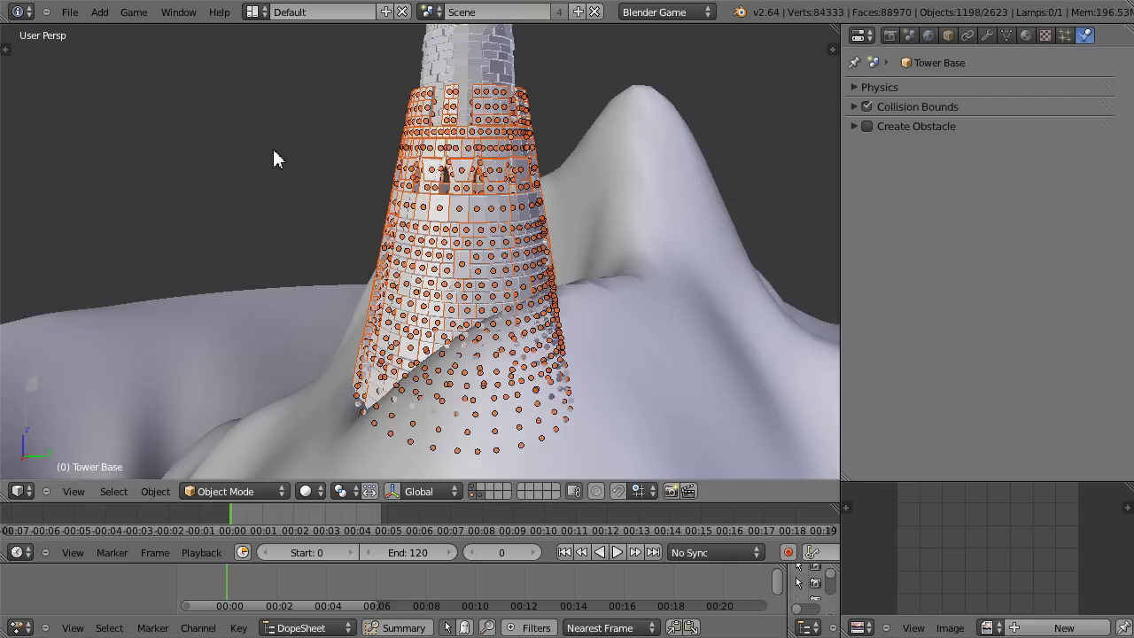
{"action": "key", "text": "a"}
{"action": "middle_click_drag", "start_coordinate": [336, 257], "coordinate": [425, 253]}
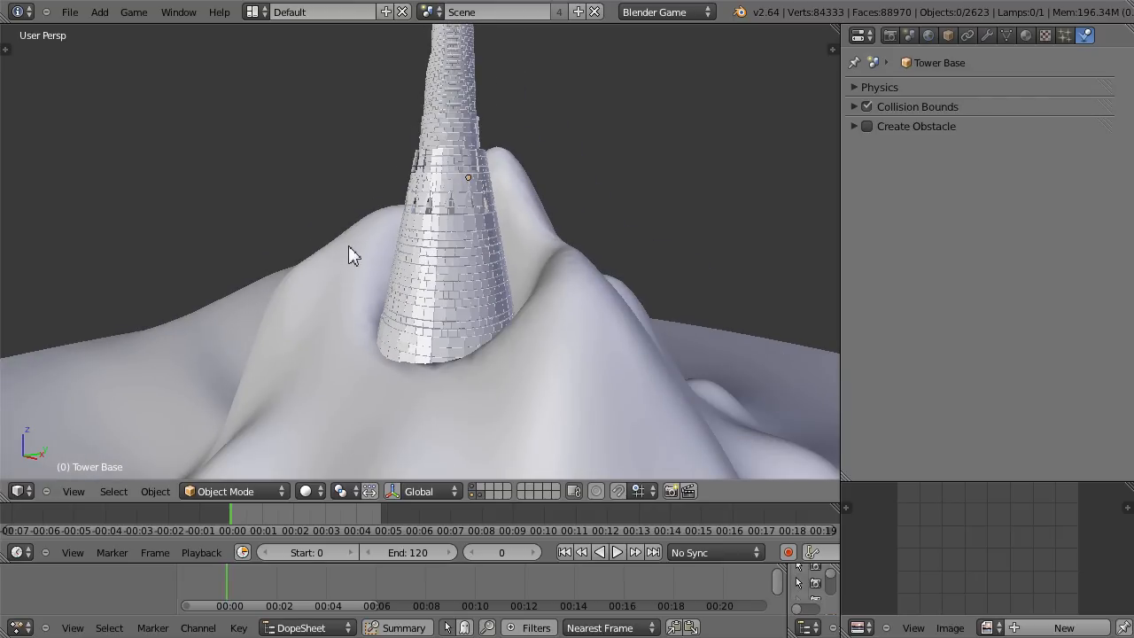
{"action": "scroll", "coordinate": [348, 245], "scroll_direction": "up", "scroll_amount": 1}
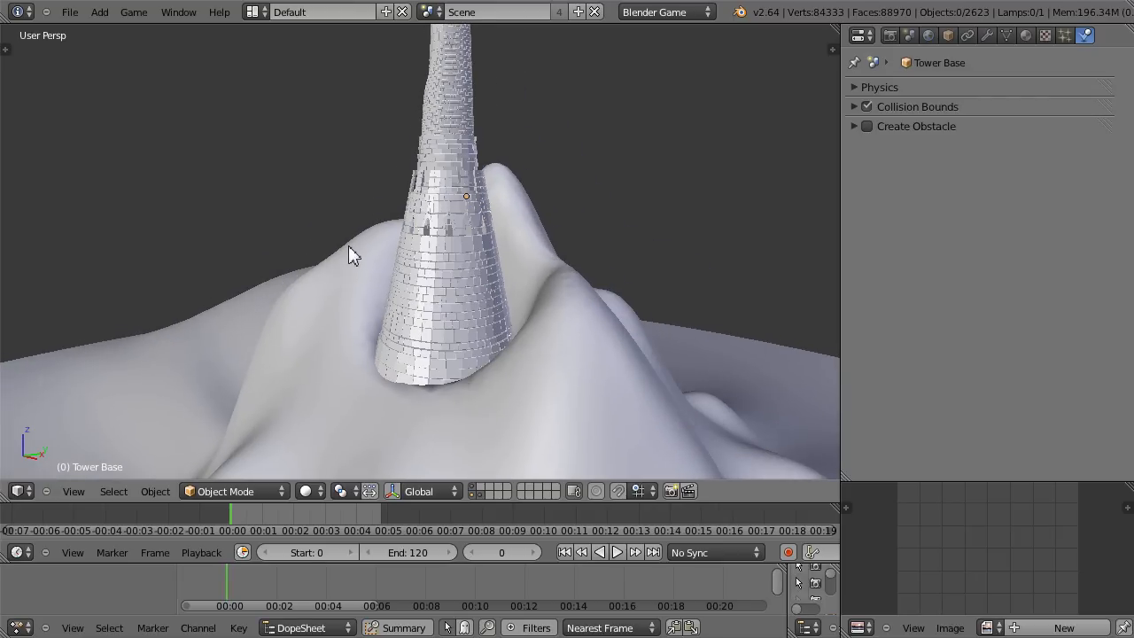
- Open the list of file operations
{"action": "left_click", "coordinate": [69, 14]}
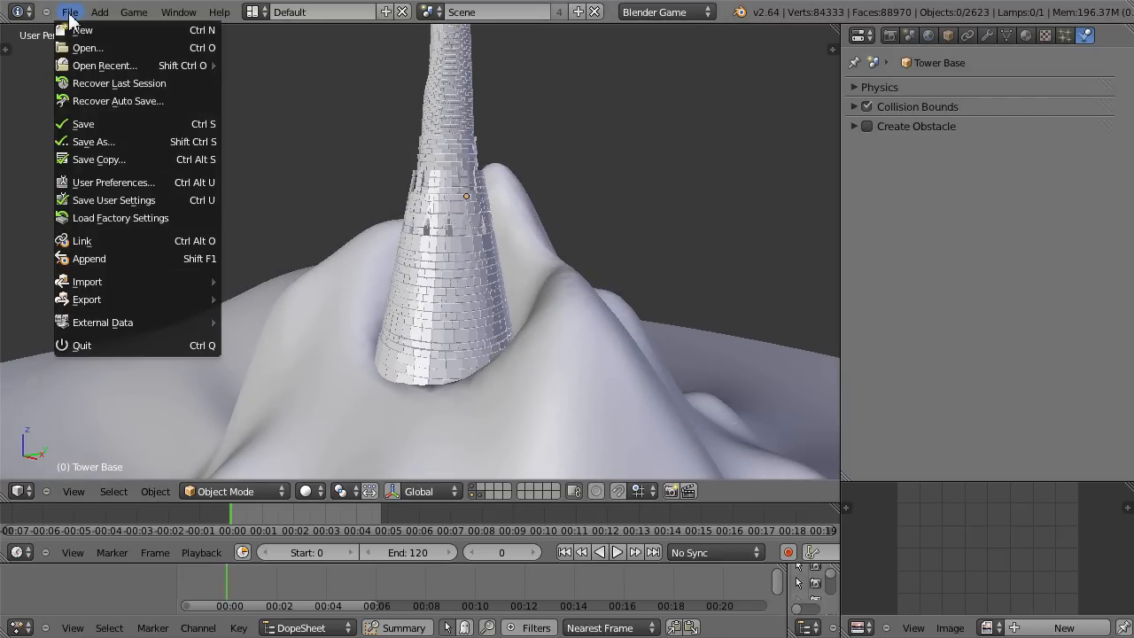